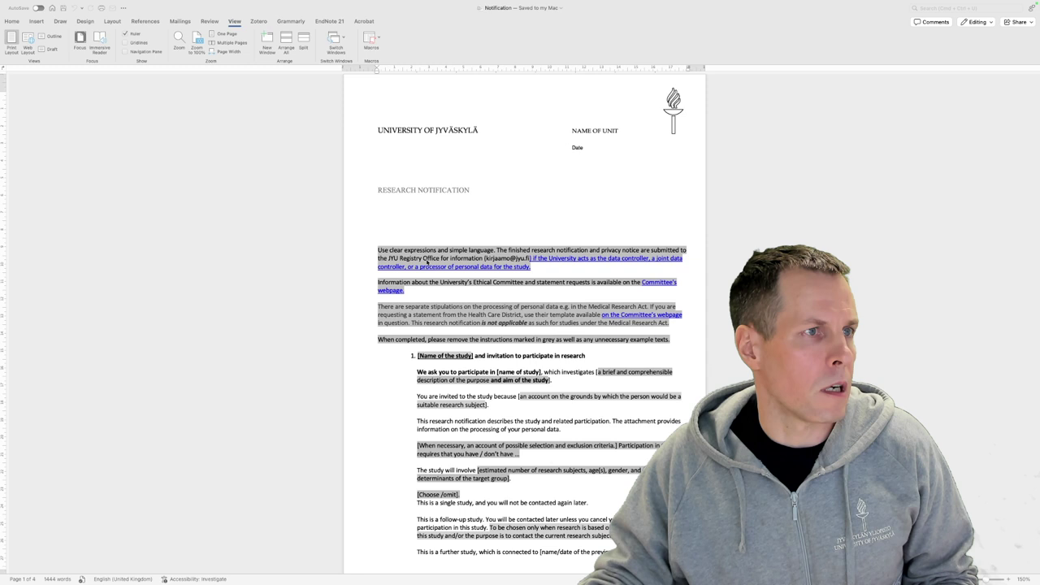
- Look through the research notification template, from its title and section 1 placeholders to the contact person section at the end
click(367, 199)
click(368, 193)
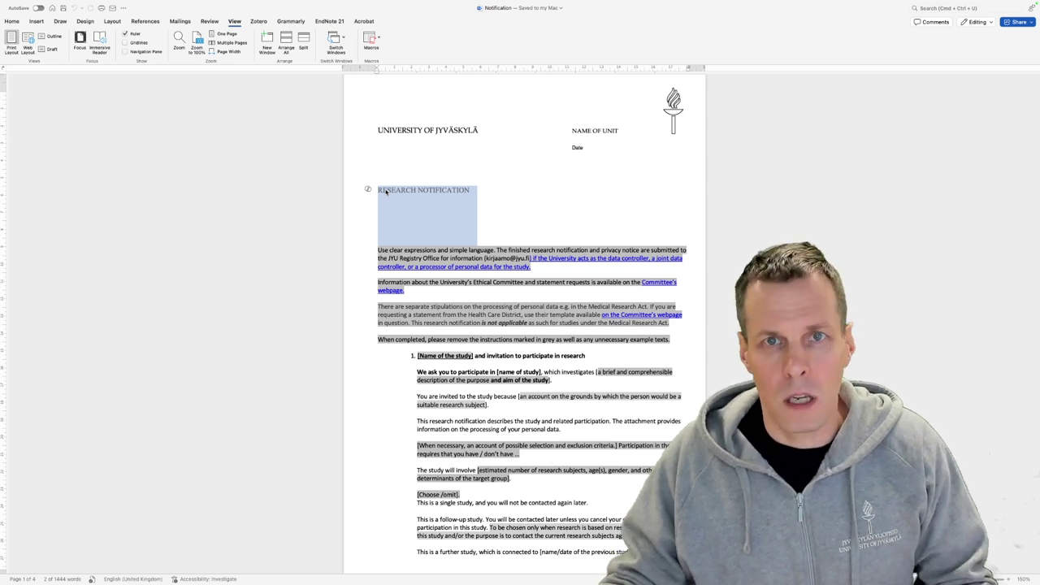
drag(560, 396, 651, 373)
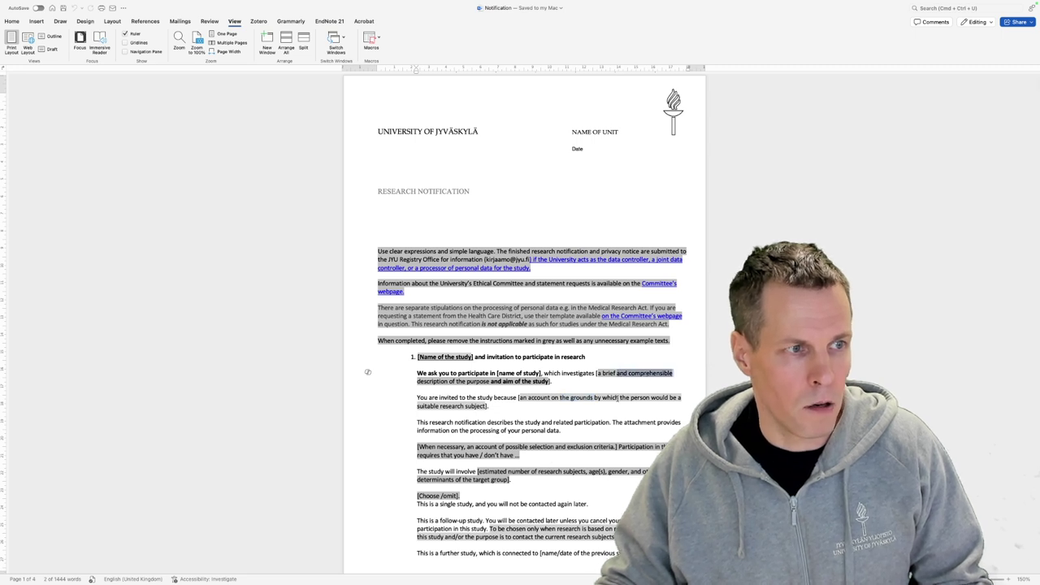
click(419, 486)
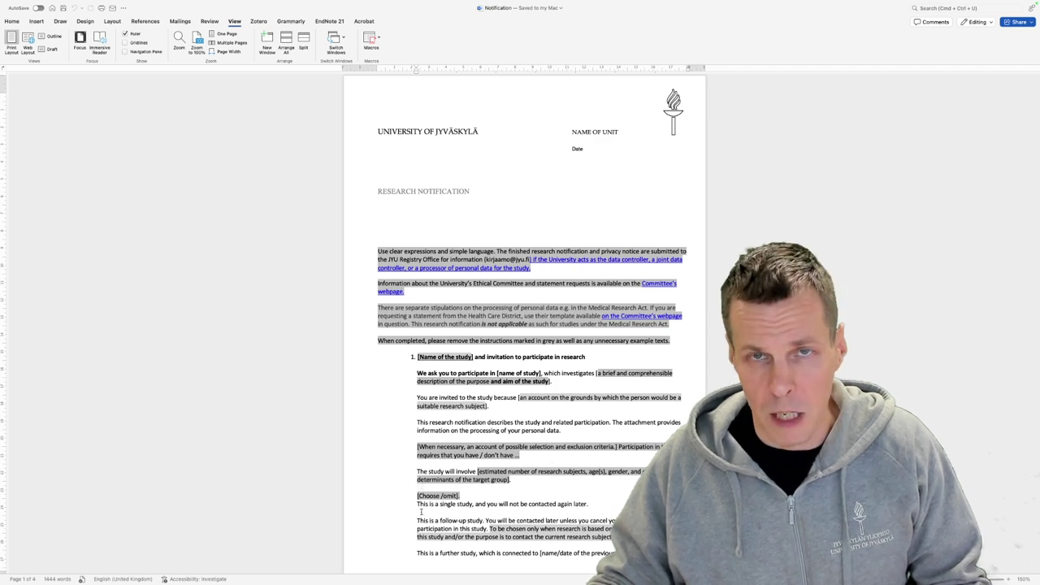
scroll(421, 511, down, 20)
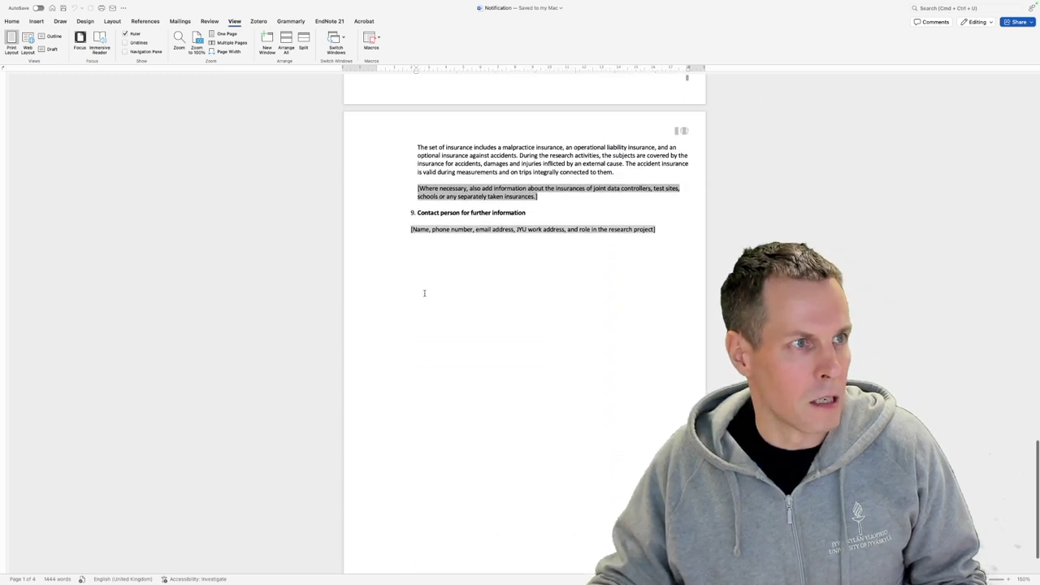
click(408, 228)
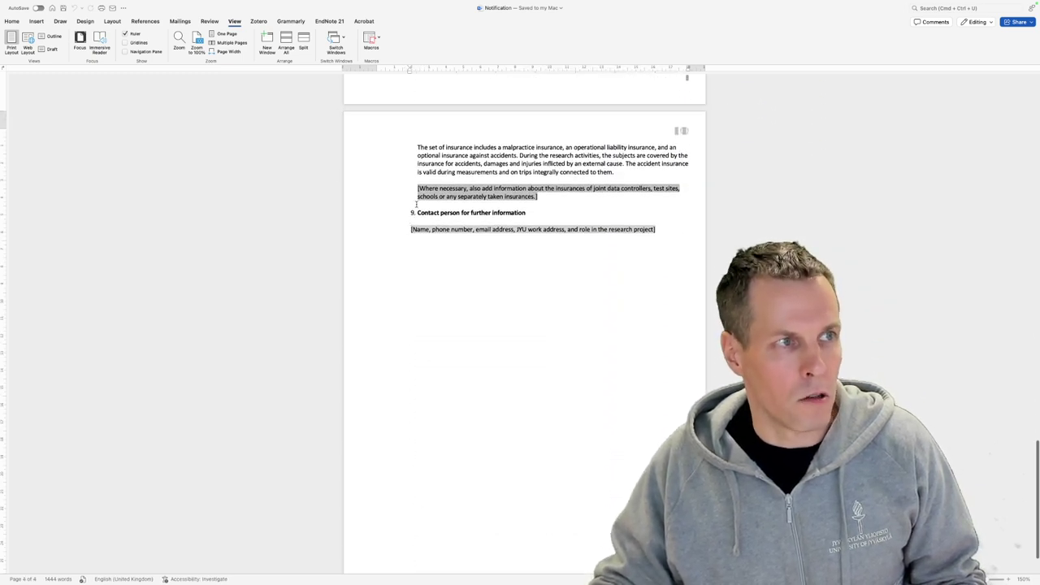
click(417, 199)
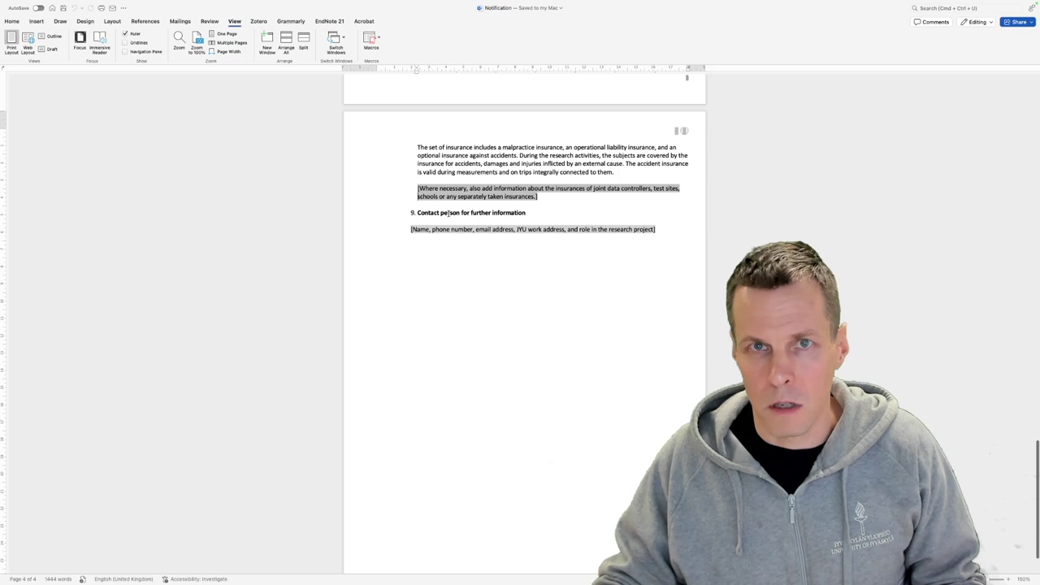
scroll(452, 219, up, 20)
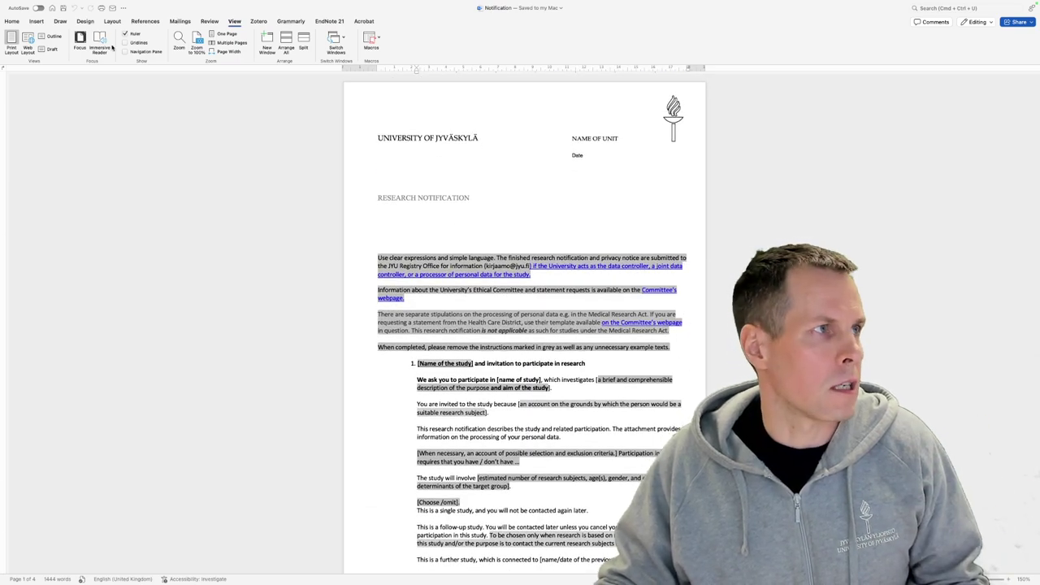
- Show the Navigation sidebar beside the document
click(107, 4)
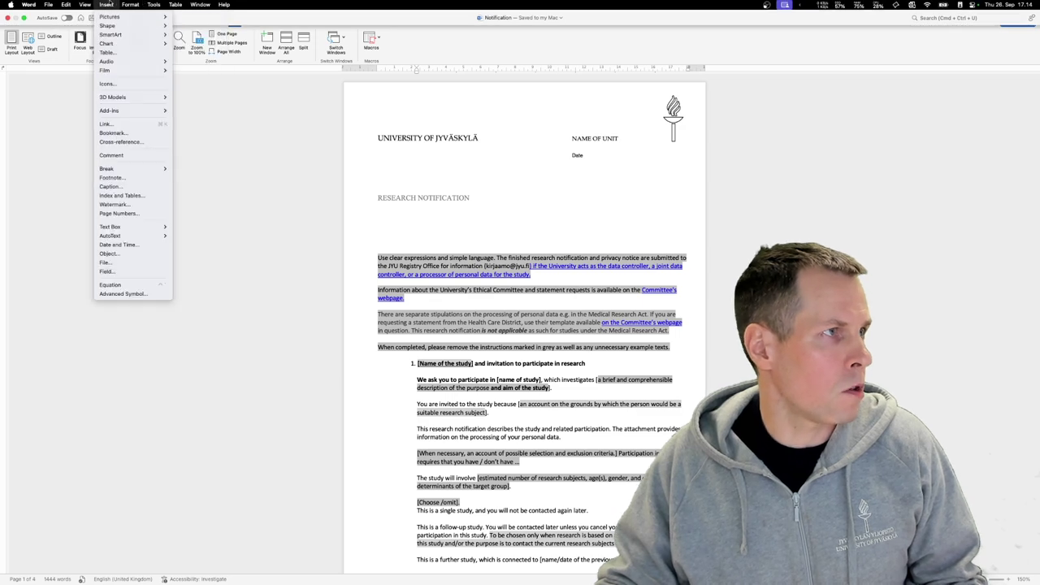
mouse_move(85, 4)
mouse_move(106, 80)
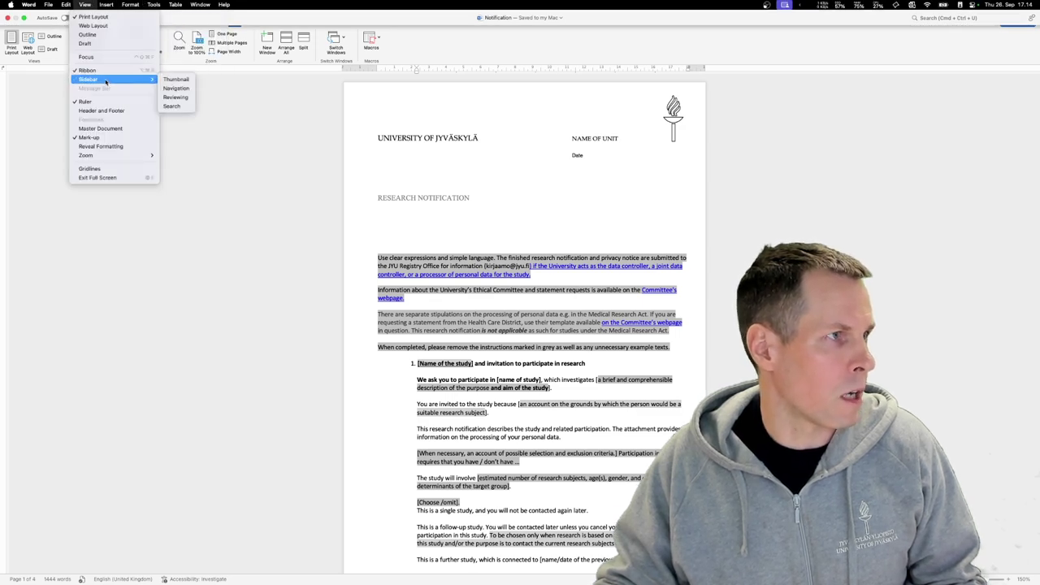
click(171, 88)
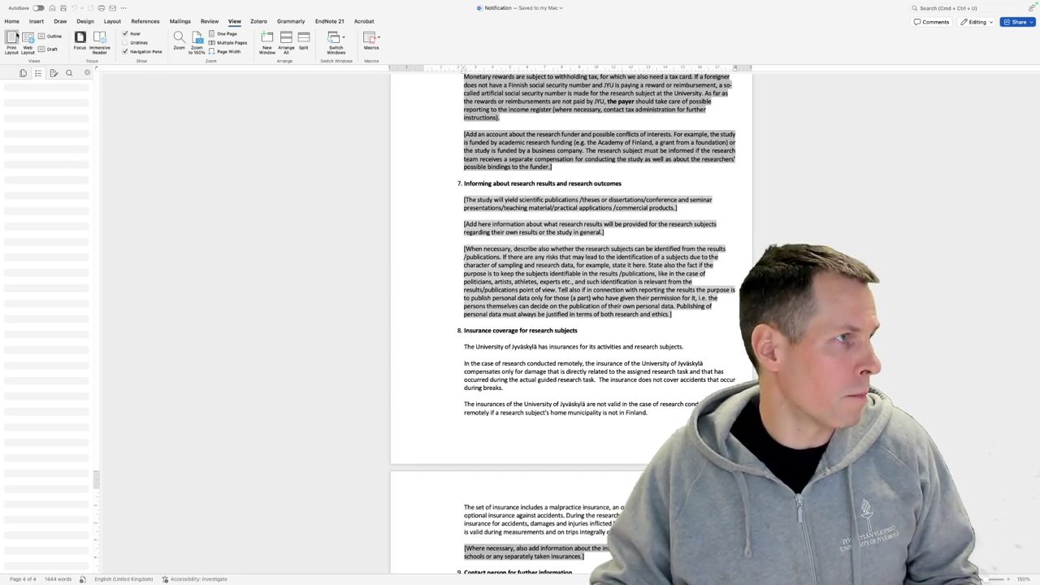
- Examine the document's structure in Outline view, and return to the page layout at the start of the document
click(54, 37)
scroll(209, 276, up, 10)
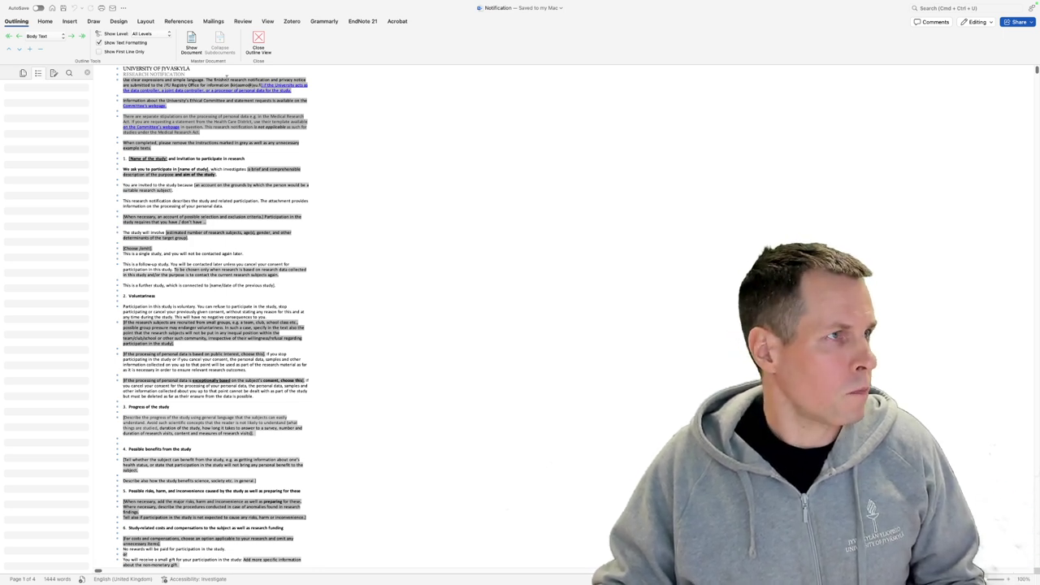
click(258, 40)
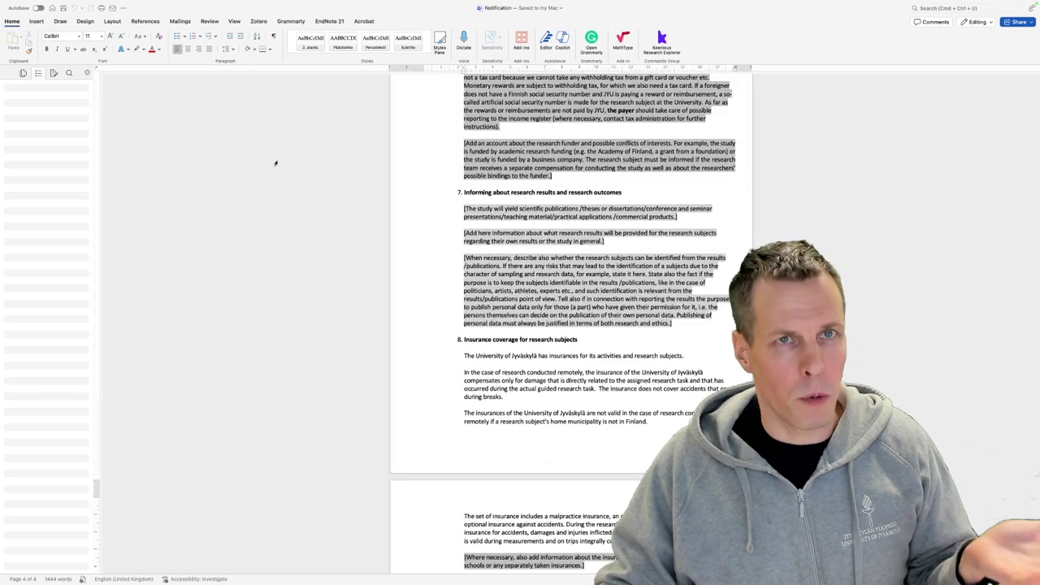
scroll(275, 163, up, 15)
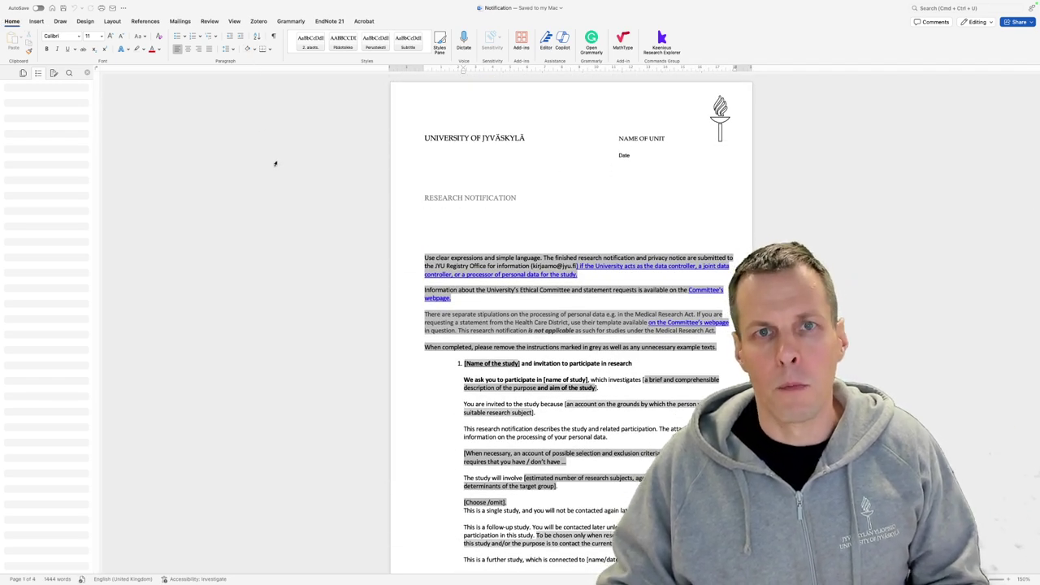
- Show the formatting marks and open the Styles pane for the empty paragraph below the first instruction
click(274, 37)
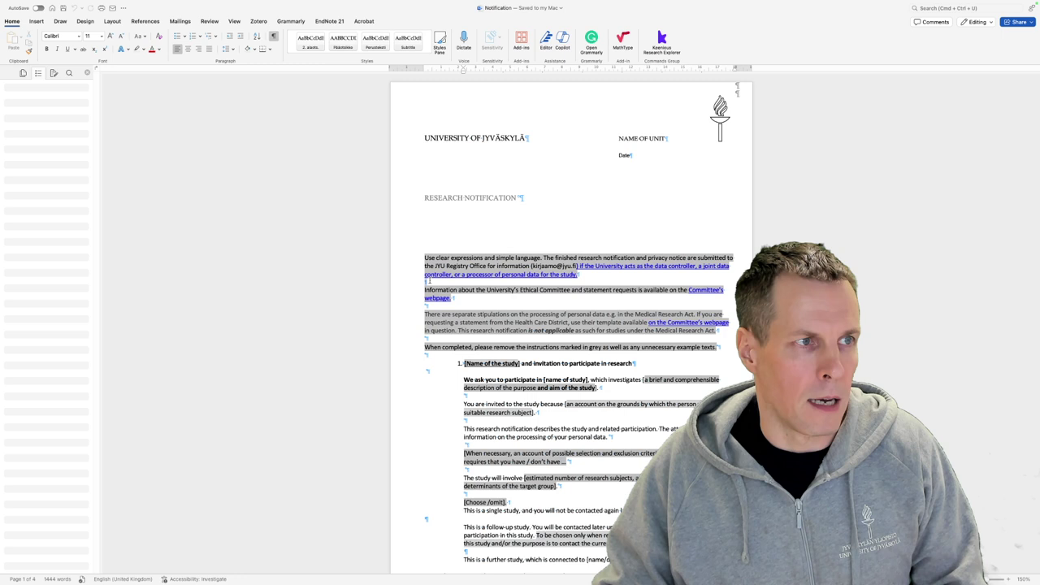
click(433, 282)
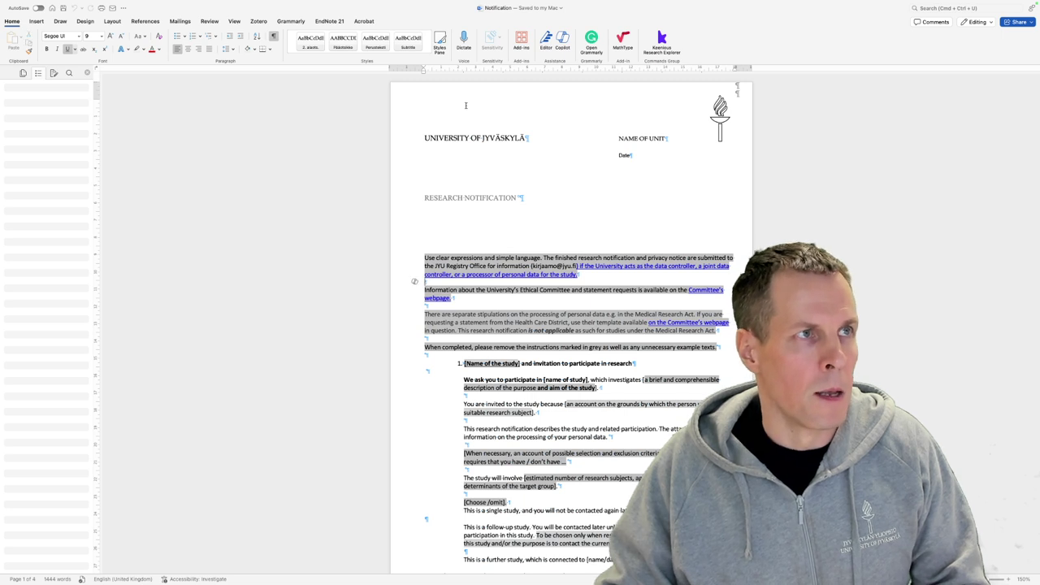
click(439, 40)
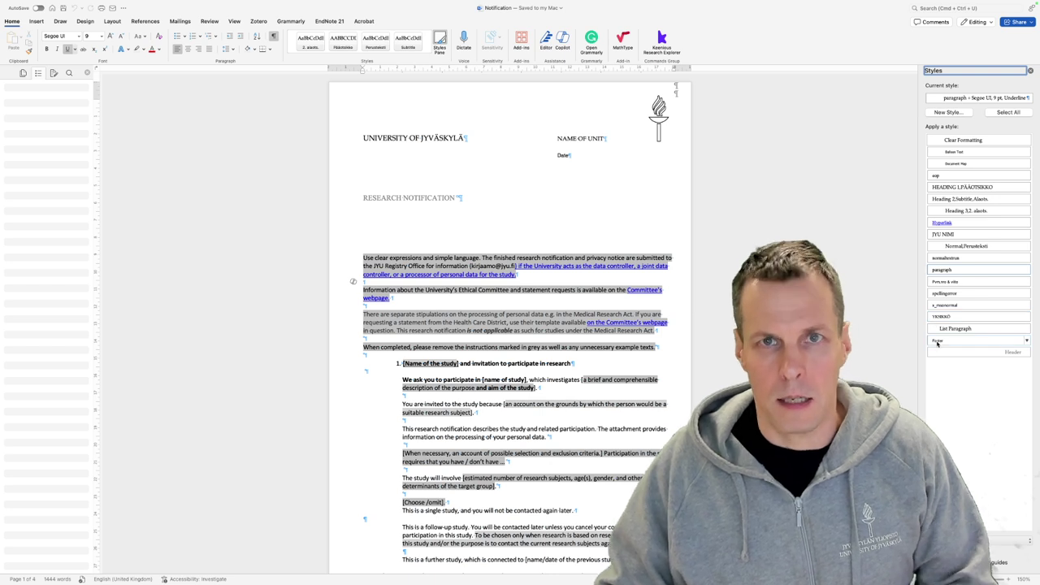
mouse_move(937, 343)
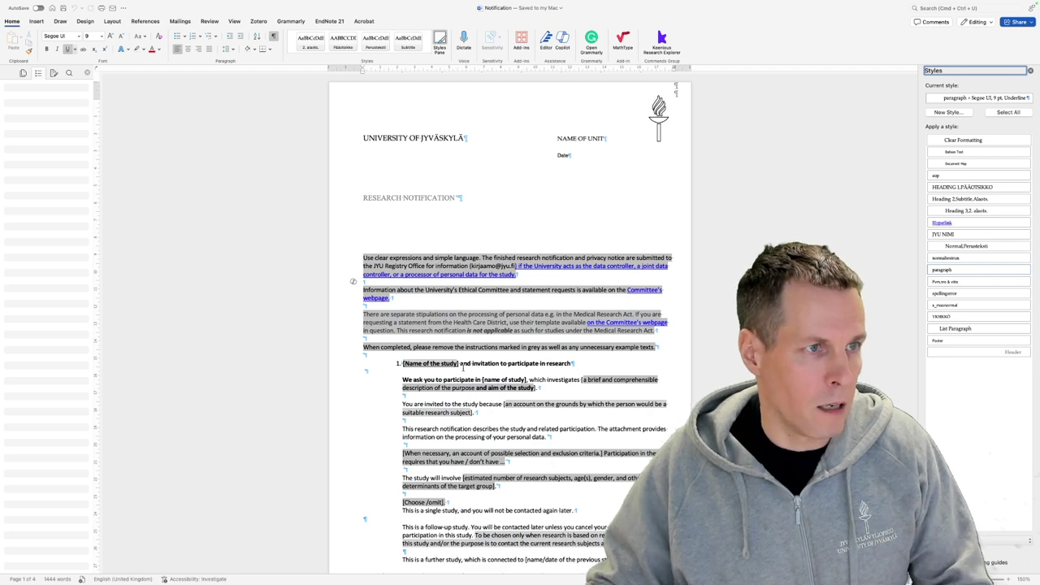
- Check the style of the "We ask you to participate in [name of study]" paragraph in section 1
drag(403, 379, 538, 388)
scroll(550, 389, down, 2)
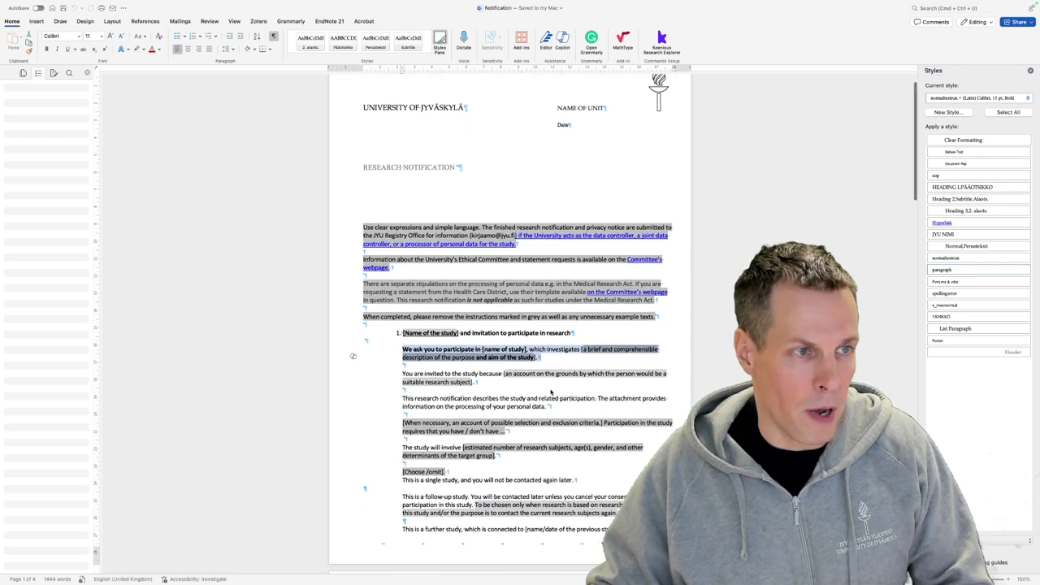
scroll(550, 389, up, 2)
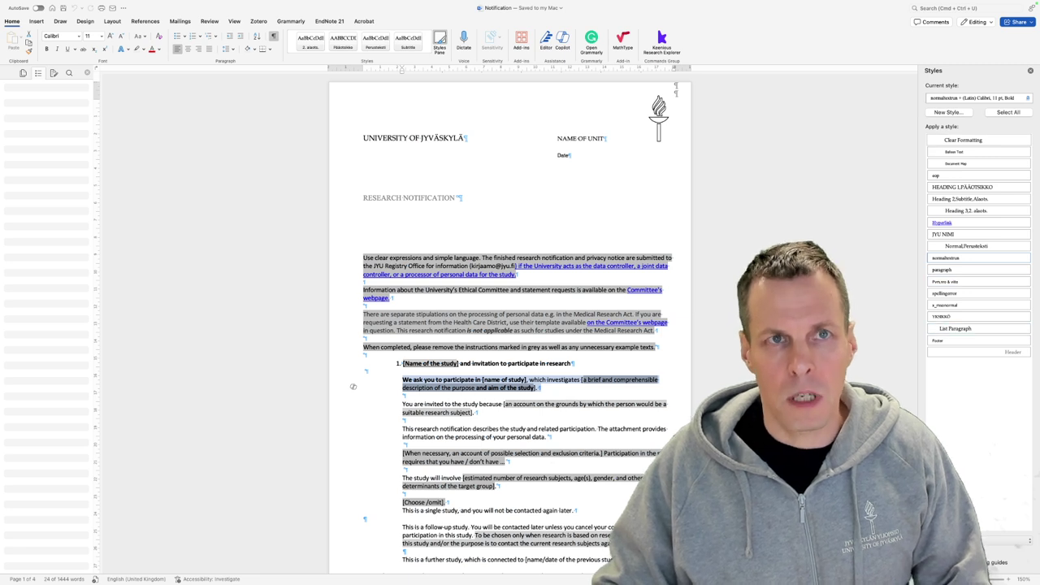
- Change which styles the Styles pane lists and show the styles guides beside the paragraphs
click(988, 541)
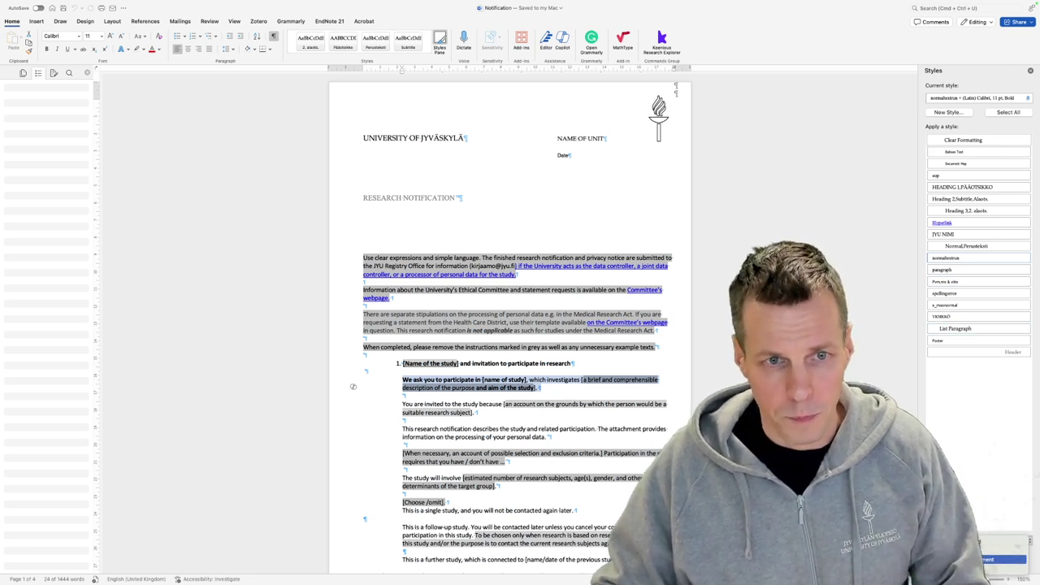
click(998, 559)
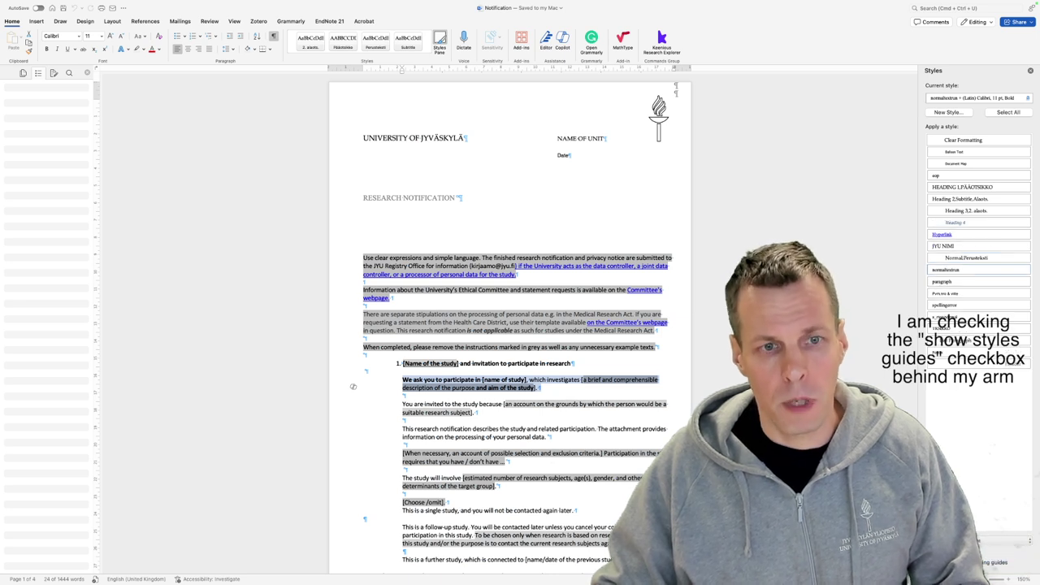
click(931, 553)
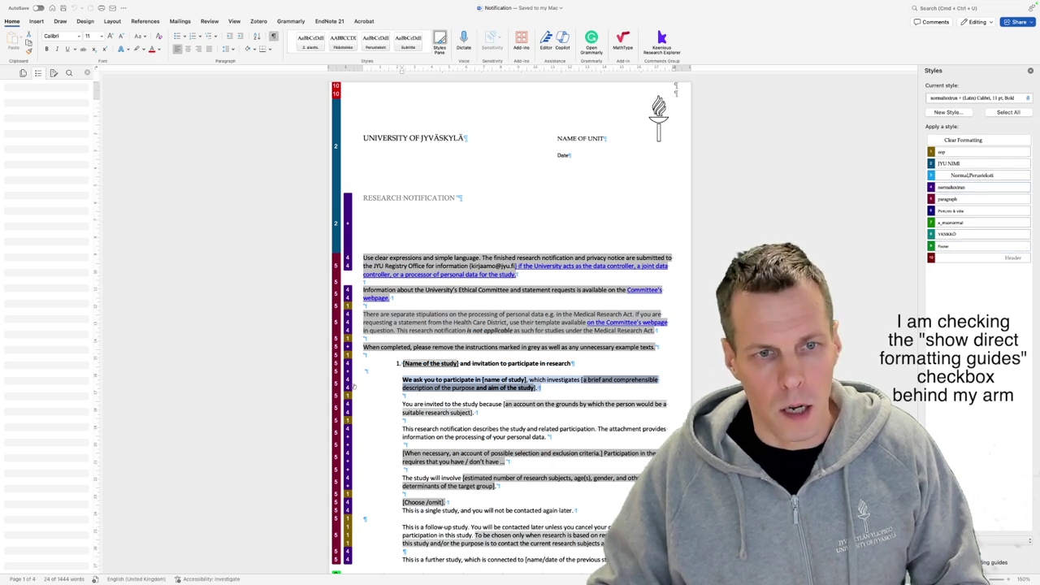
- Show the direct formatting guides and examine the formatting of the paragraphs in section 1
click(931, 562)
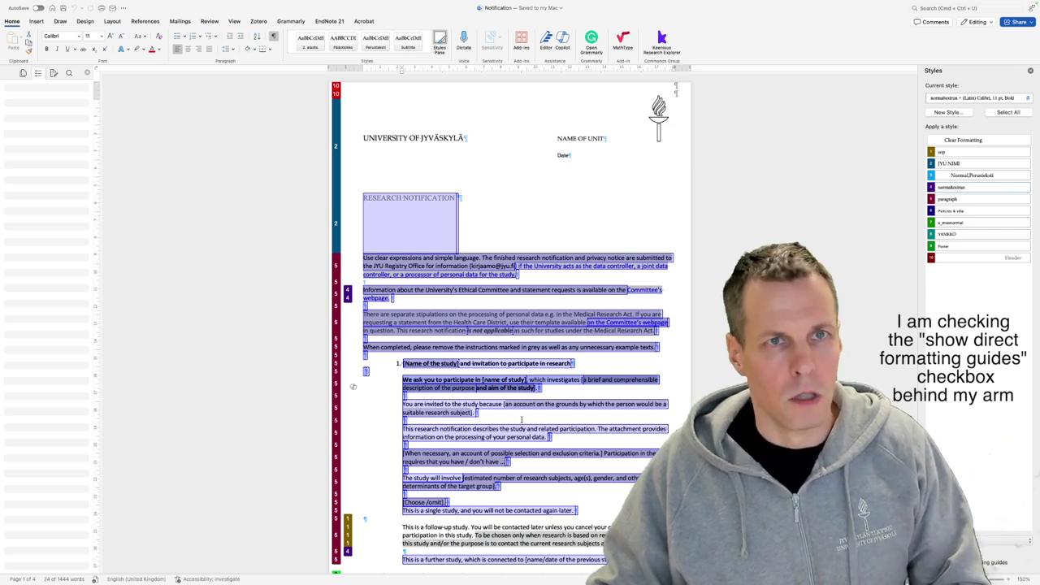
click(509, 387)
click(402, 551)
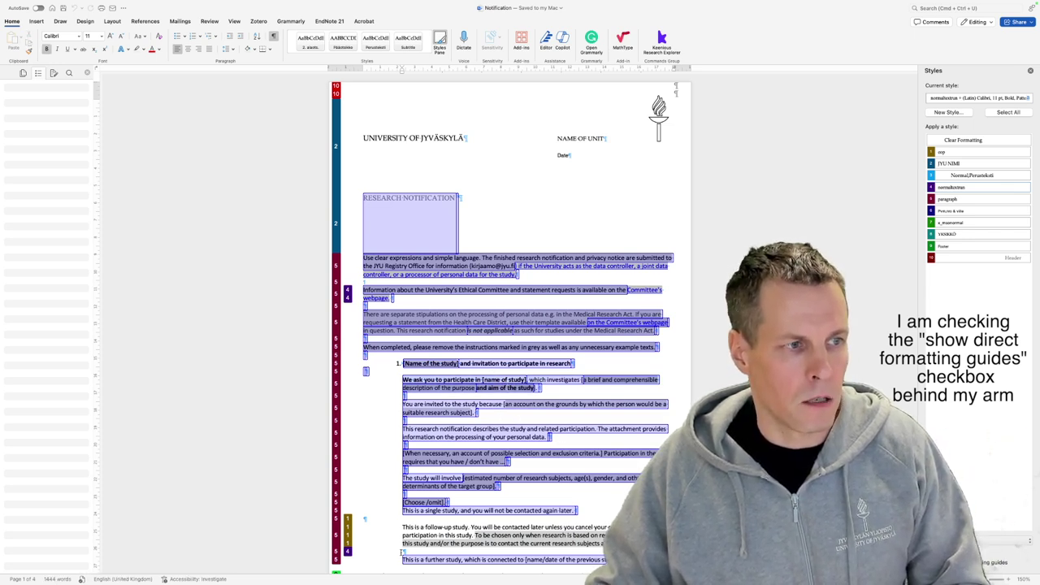
click(444, 529)
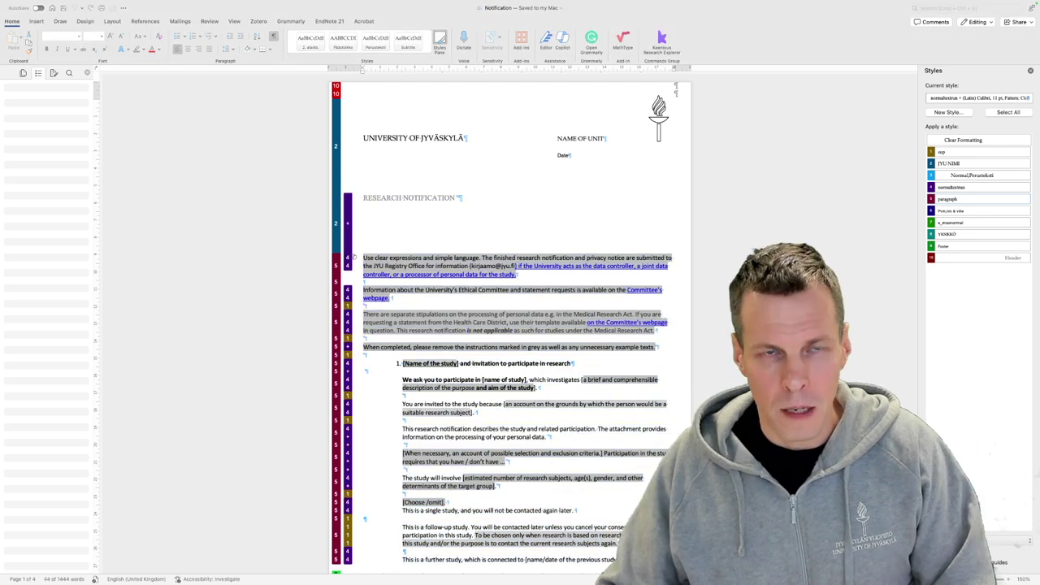
- List more styles and update Heading 1 to match the numbered heading "[Name of the study] and invitation to participate in research"
click(613, 360)
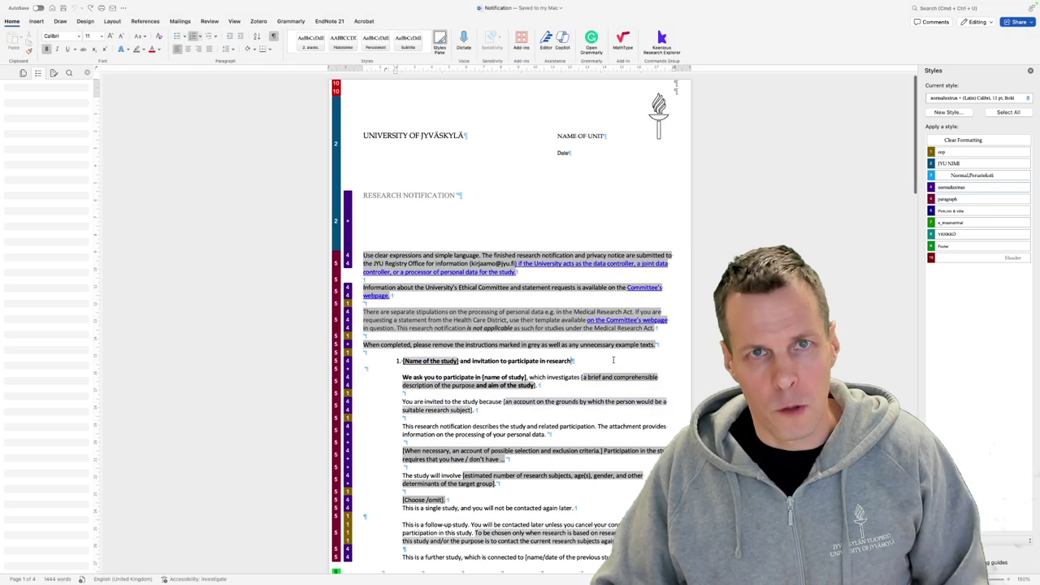
scroll(530, 362, up, 1)
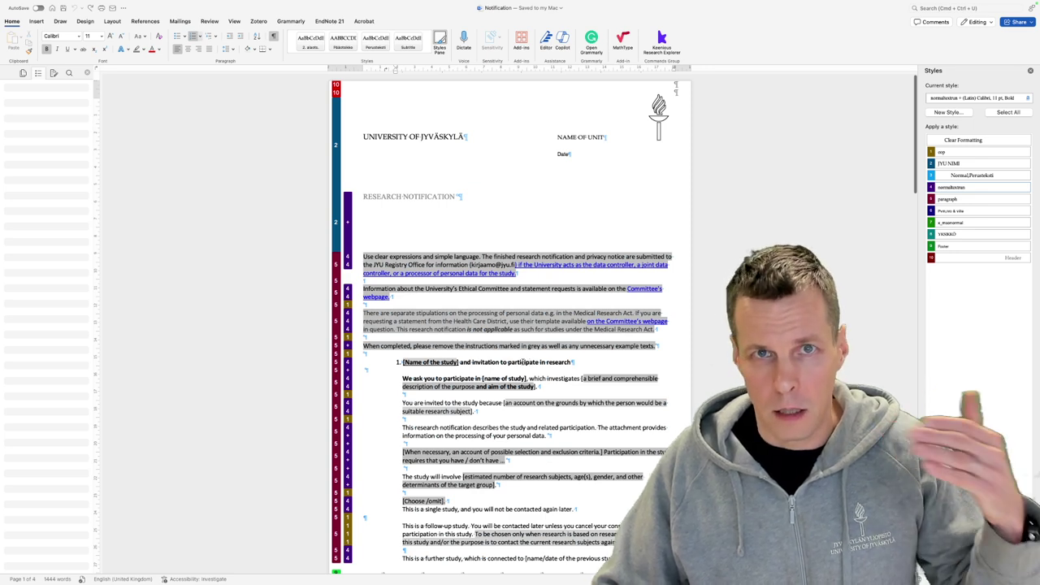
scroll(529, 361, down, 1)
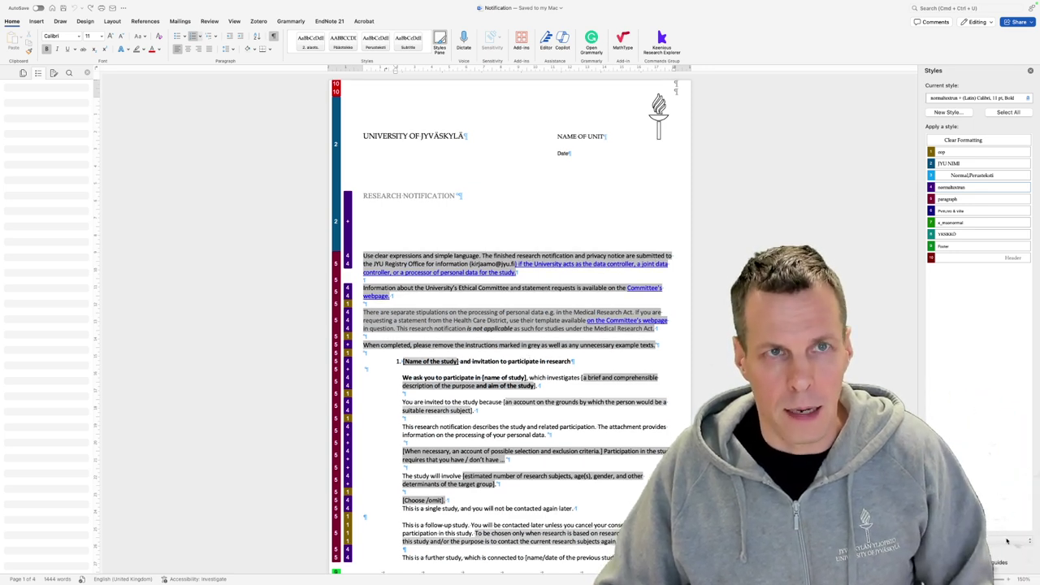
click(1006, 533)
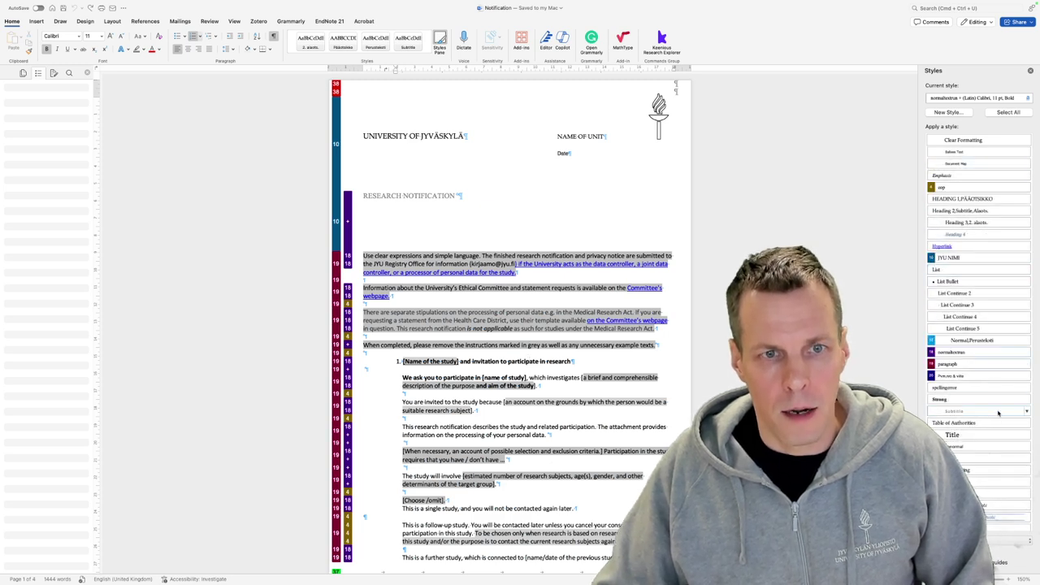
click(1025, 199)
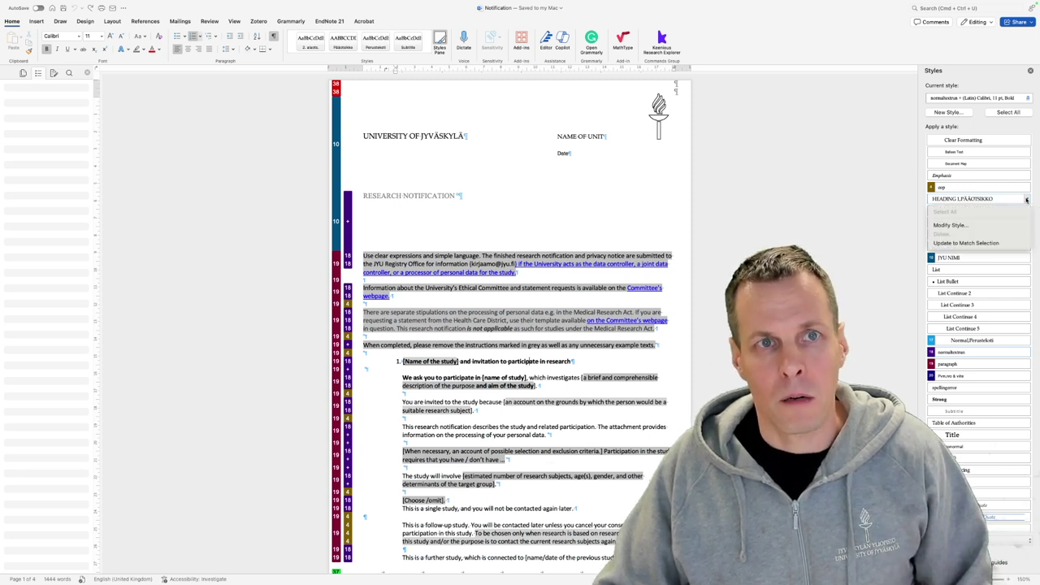
click(974, 243)
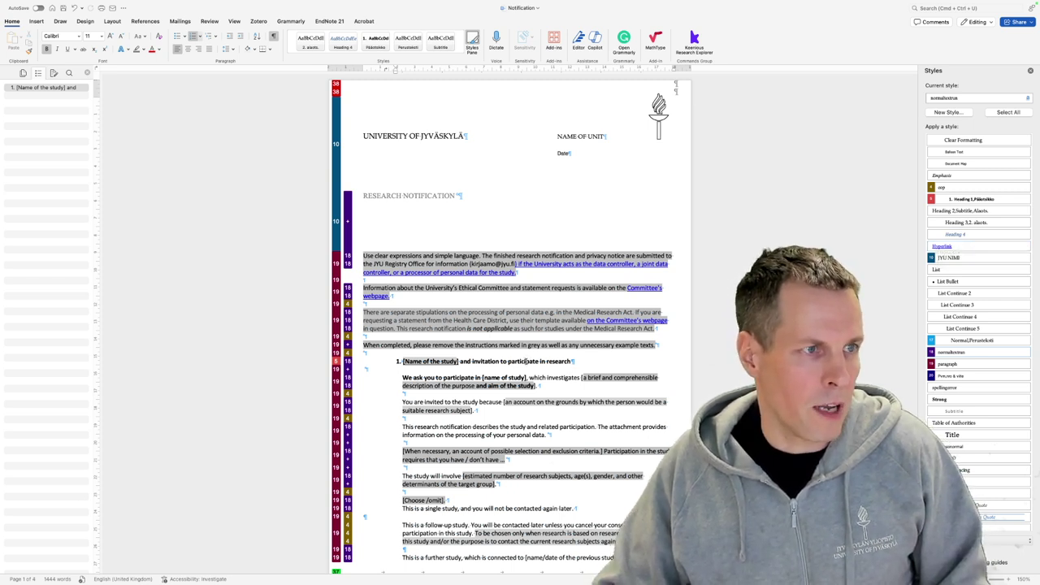
- Apply the Heading 1 style to the "Voluntariness" section heading
scroll(527, 361, down, 3)
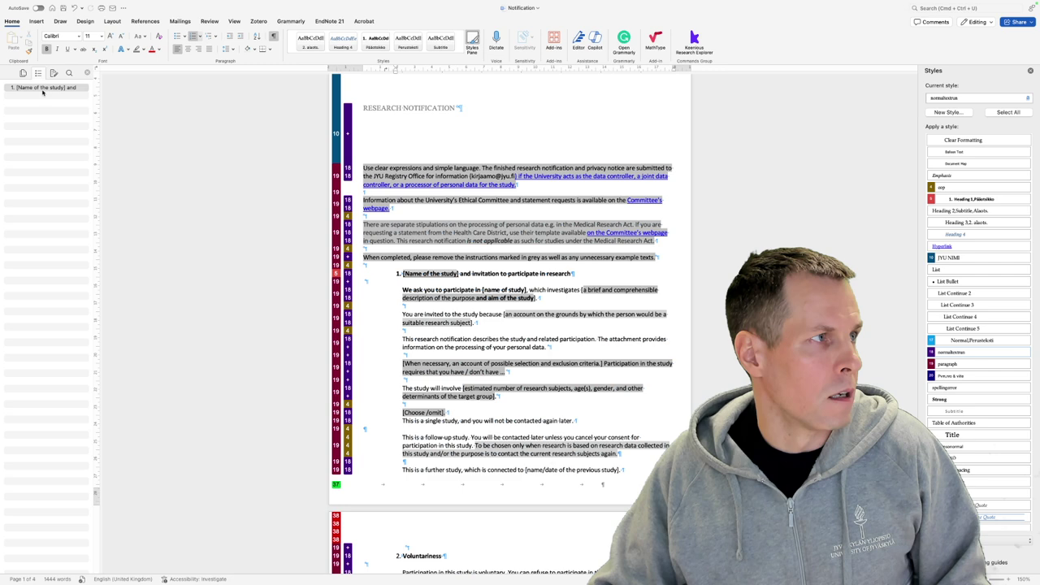
scroll(429, 312, down, 5)
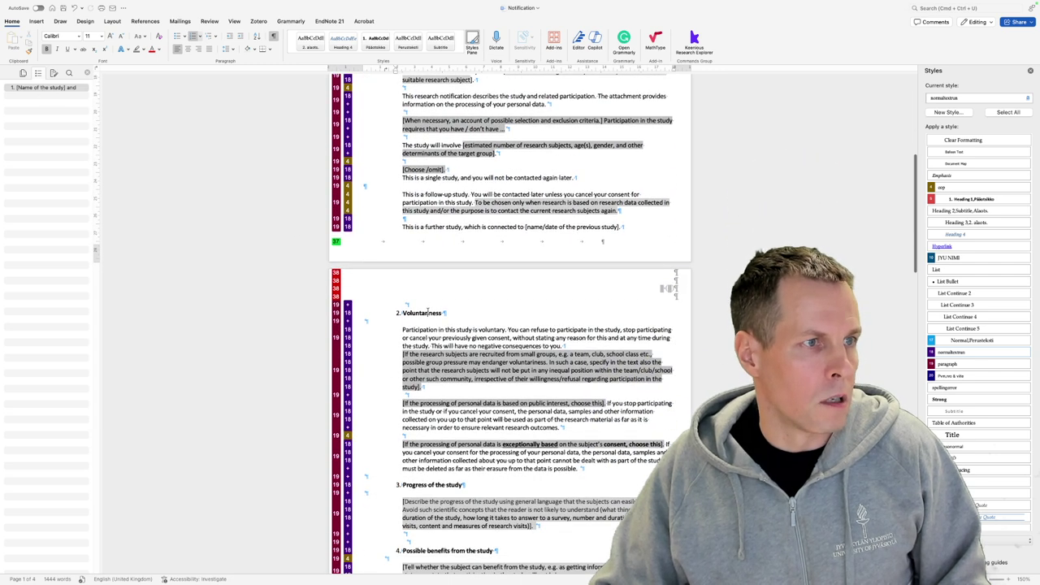
click(428, 313)
click(998, 200)
- Apply the Heading 1 style to section headings 3 to 5, from "Progress of the study" to "Possible risks, harm, and inconvenience"
scroll(584, 331, down, 3)
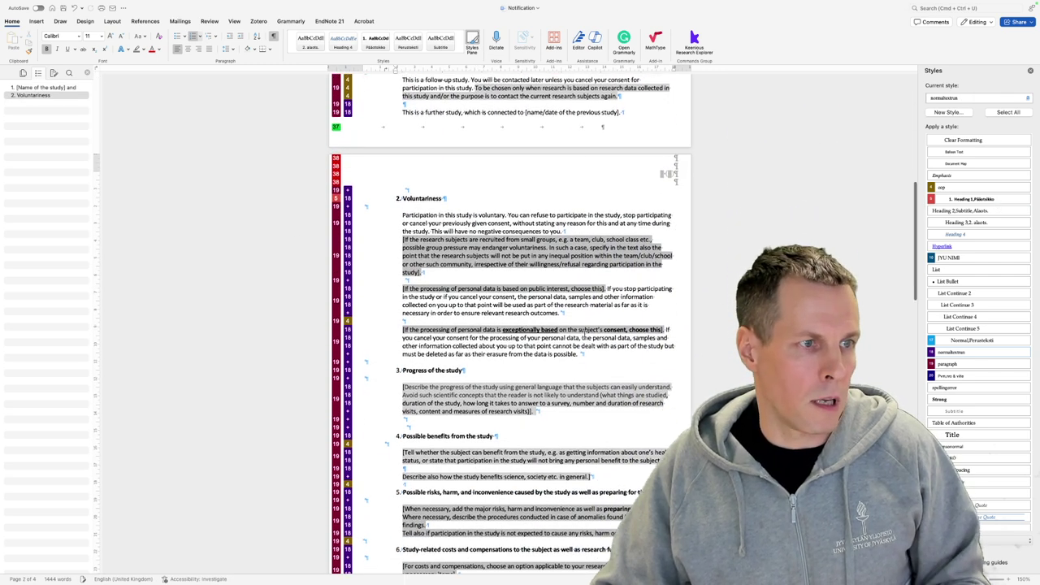
scroll(584, 331, down, 1)
click(434, 359)
key(super+y)
click(489, 422)
key(super+y)
click(462, 473)
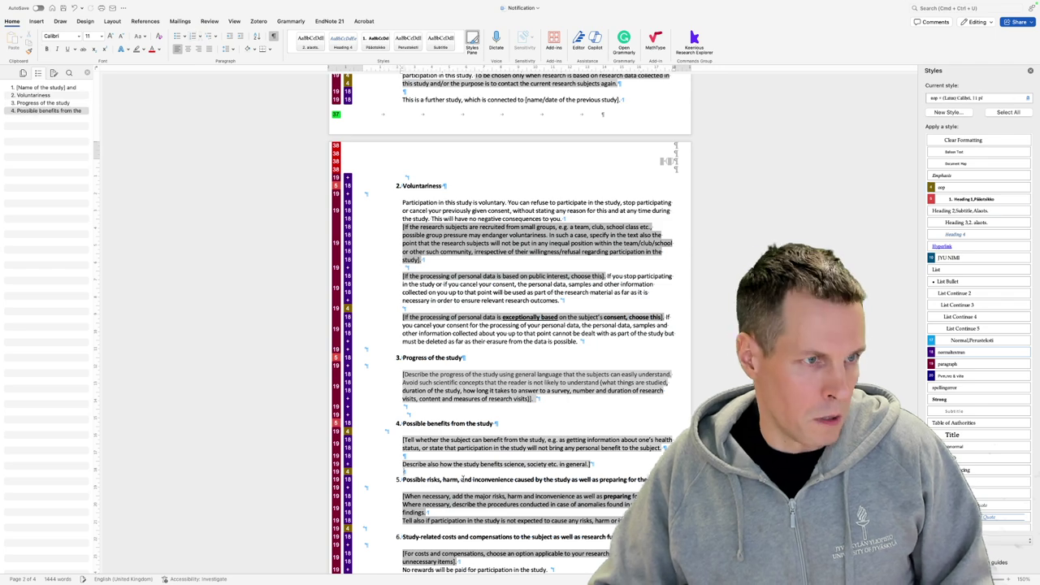
key(super+y)
- Apply the Heading 1 style to section headings 6 to 9, from "Study-related costs" to "Contact person for further information"
scroll(463, 479, down, 12)
click(487, 220)
key(super+y)
click(487, 288)
key(super+y)
click(488, 434)
key(super+y)
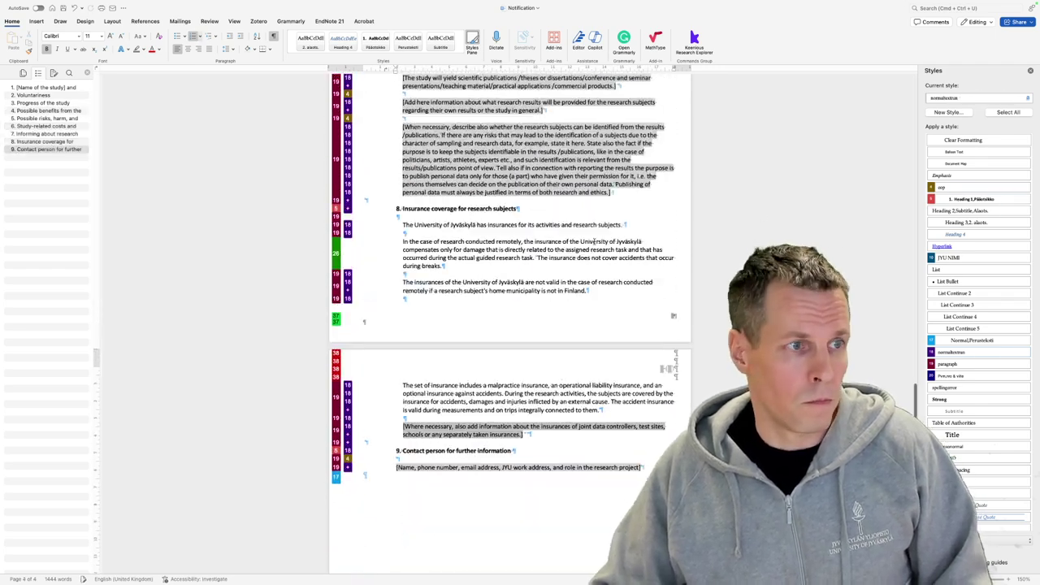
- Compare the formatting of the unindented instruction text above section 1 with the indented body paragraphs inside it
scroll(594, 242, up, 20)
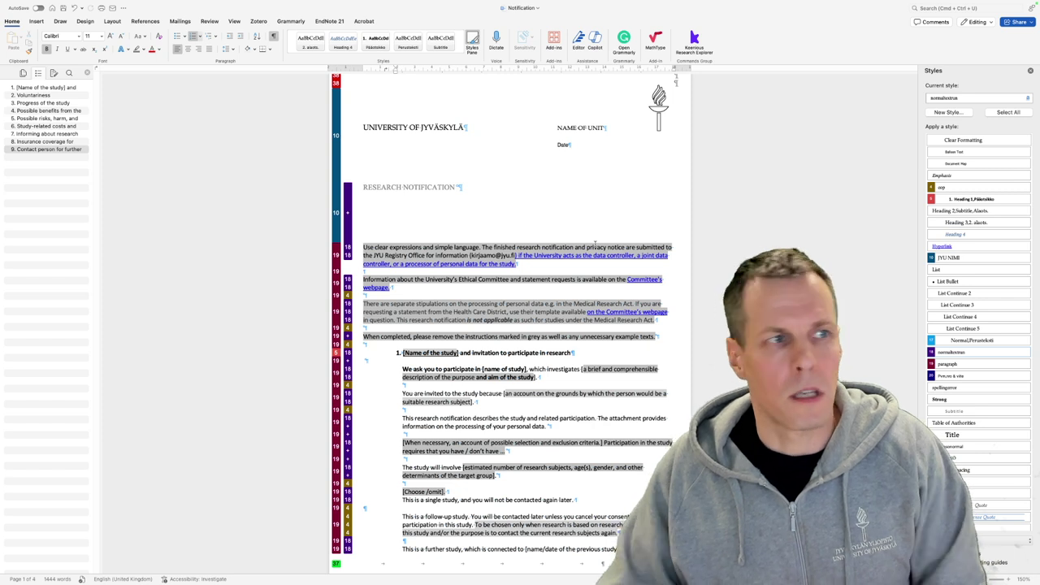
drag(660, 337, 363, 246)
triple_click(399, 393)
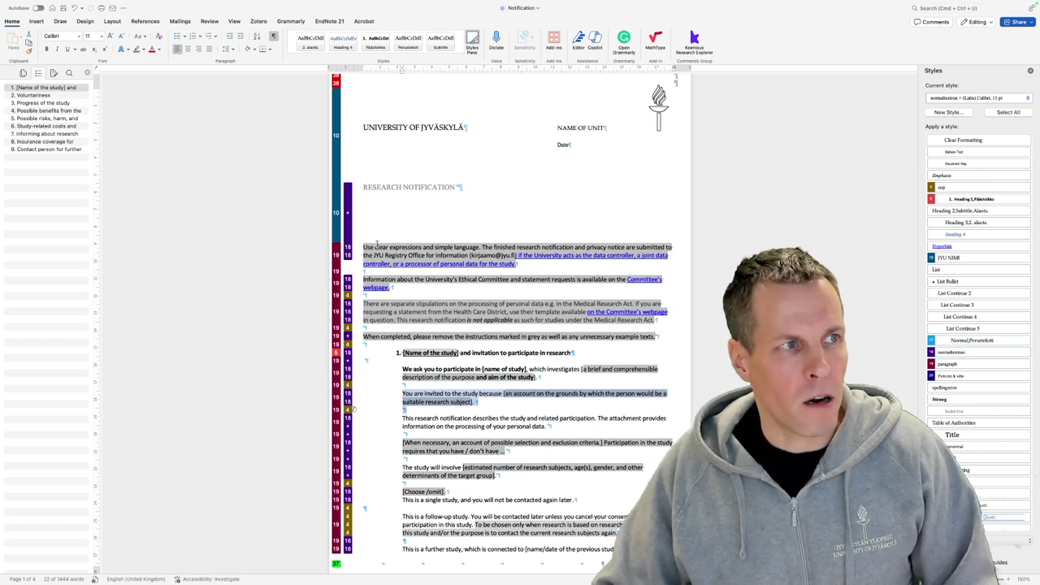
drag(364, 245, 656, 335)
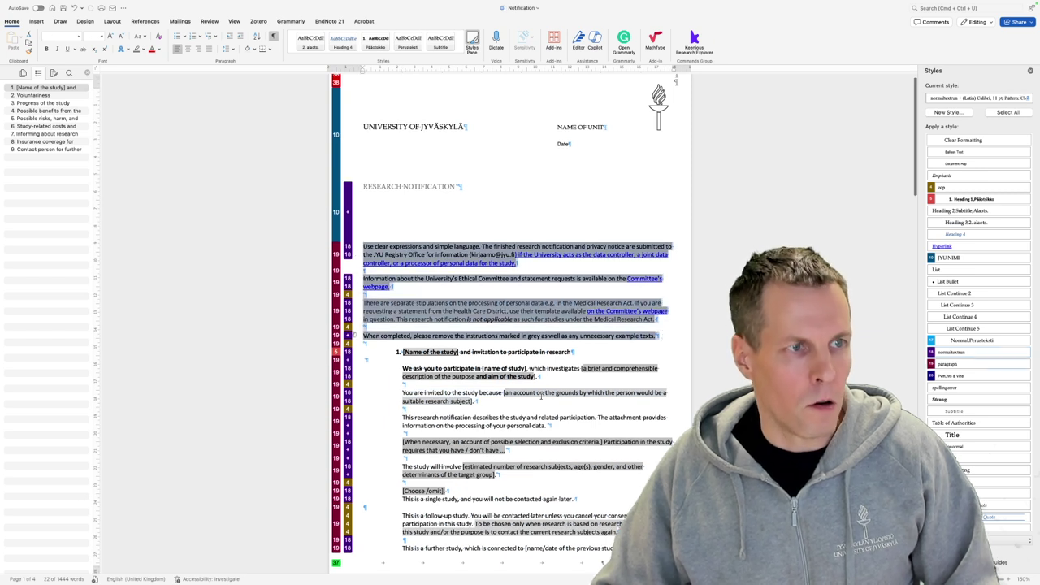
drag(398, 392, 499, 417)
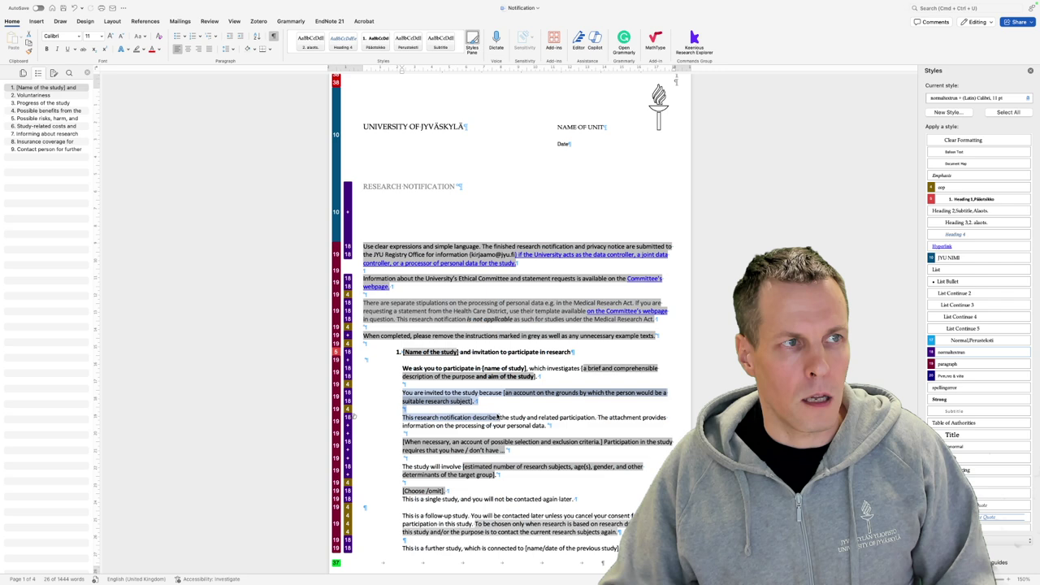
scroll(488, 412, down, 1)
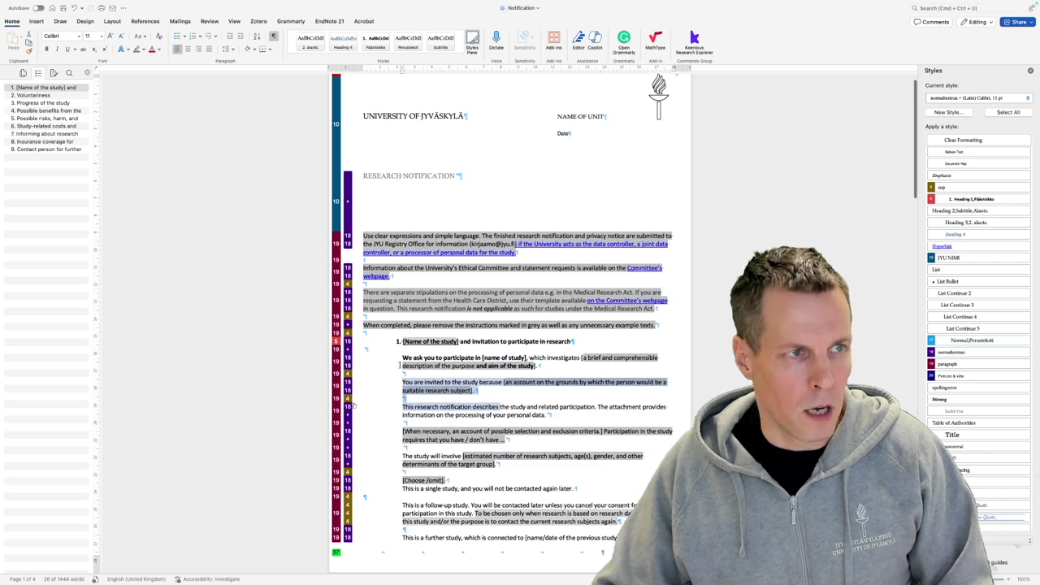
drag(400, 359, 489, 398)
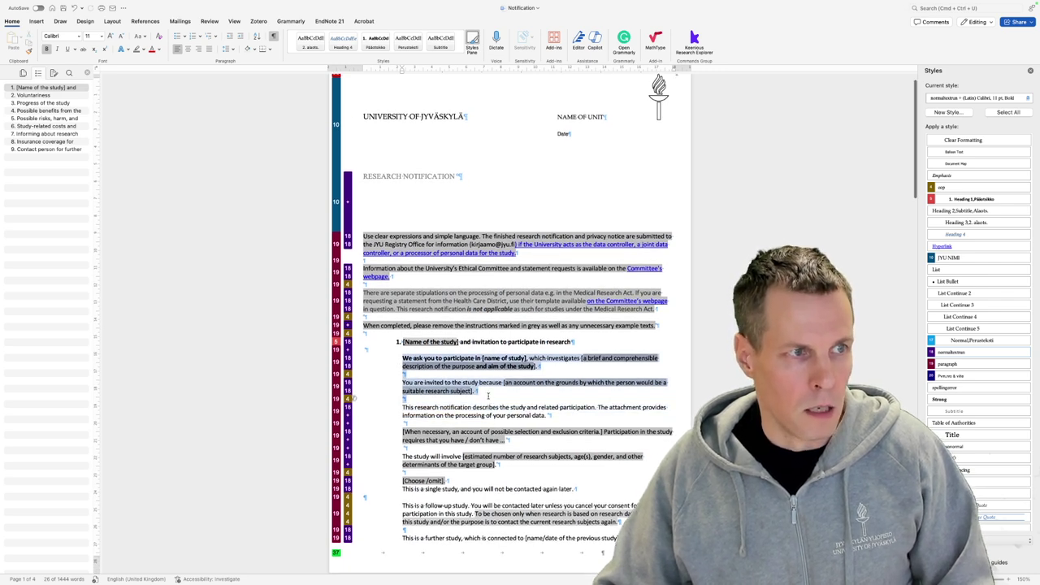
scroll(488, 395, up, 1)
- Create a paragraph style named "paragraph indent" from the formatting of an indented empty paragraph in section 1
click(517, 404)
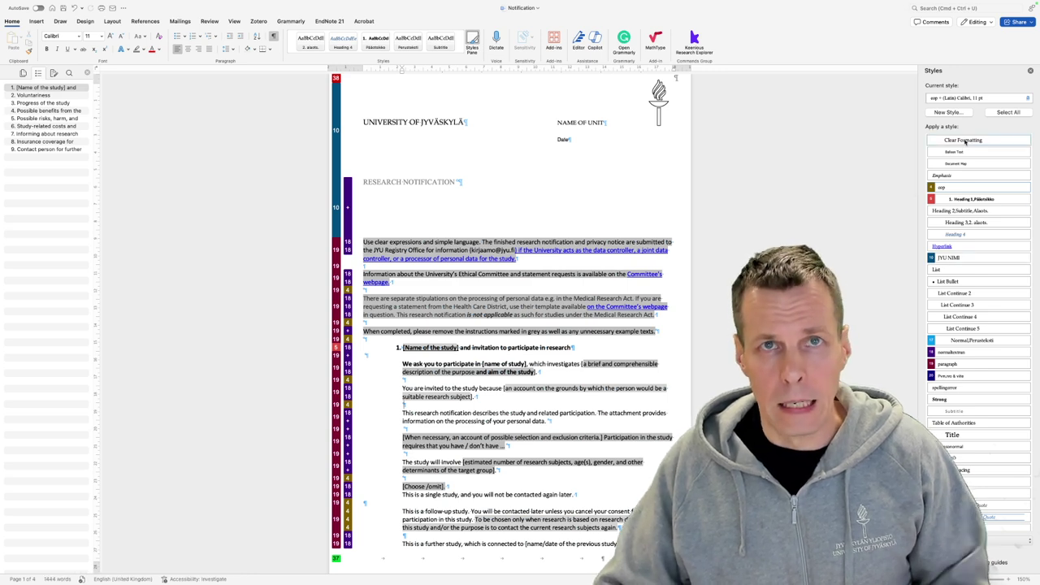
click(957, 113)
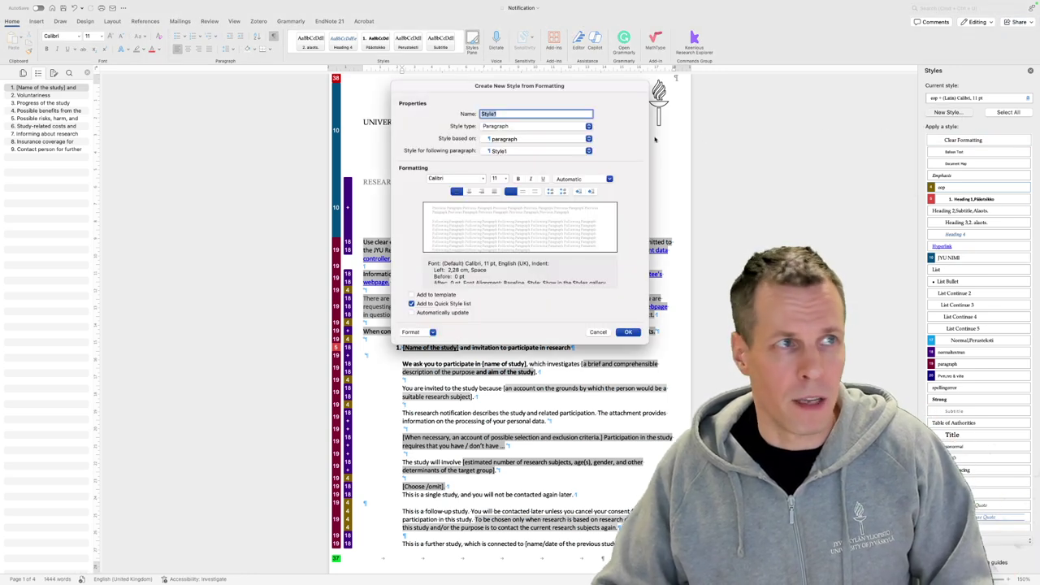
text(paragraph )
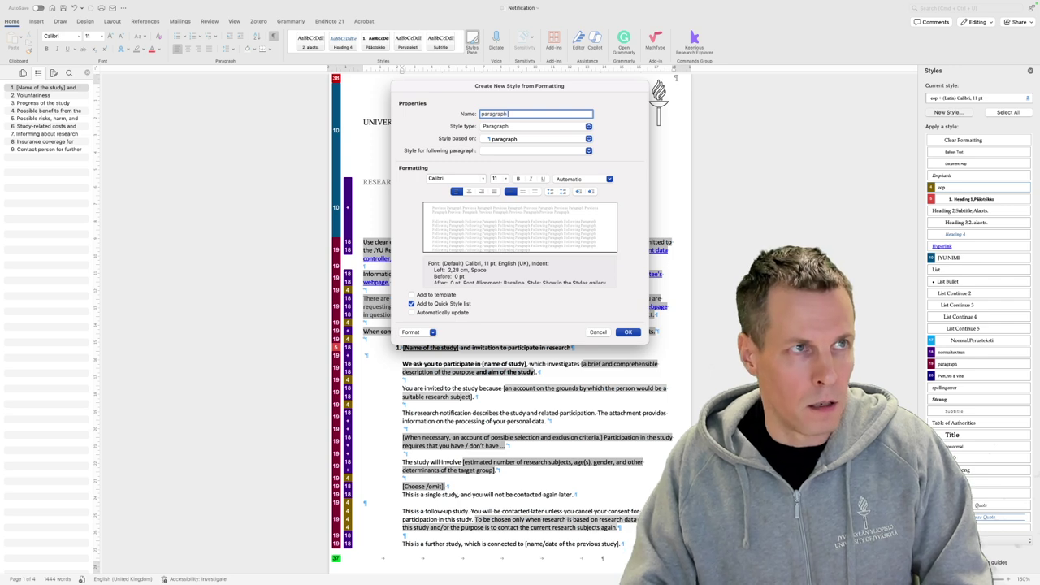
text(indent)
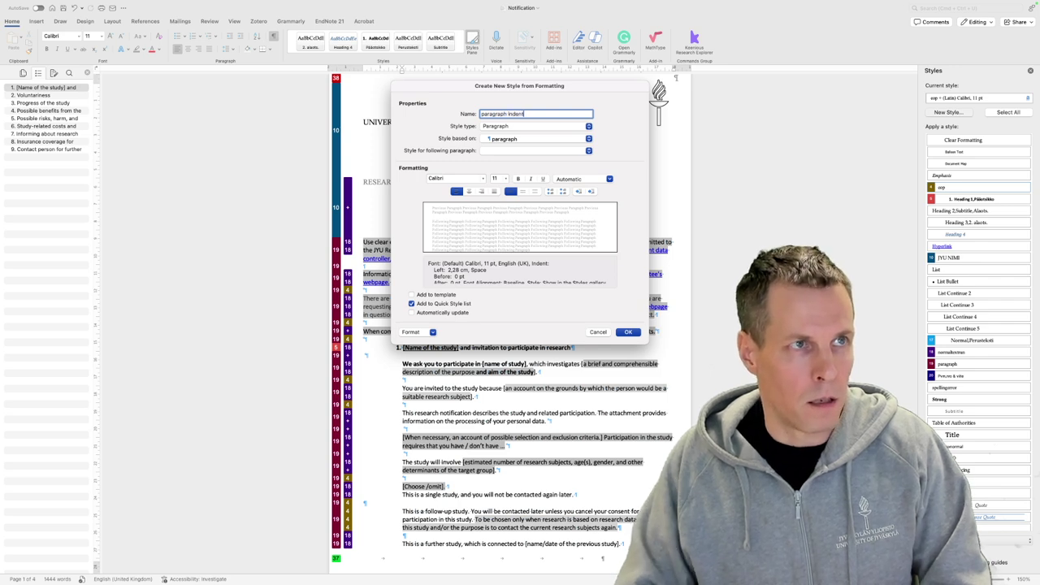
click(630, 333)
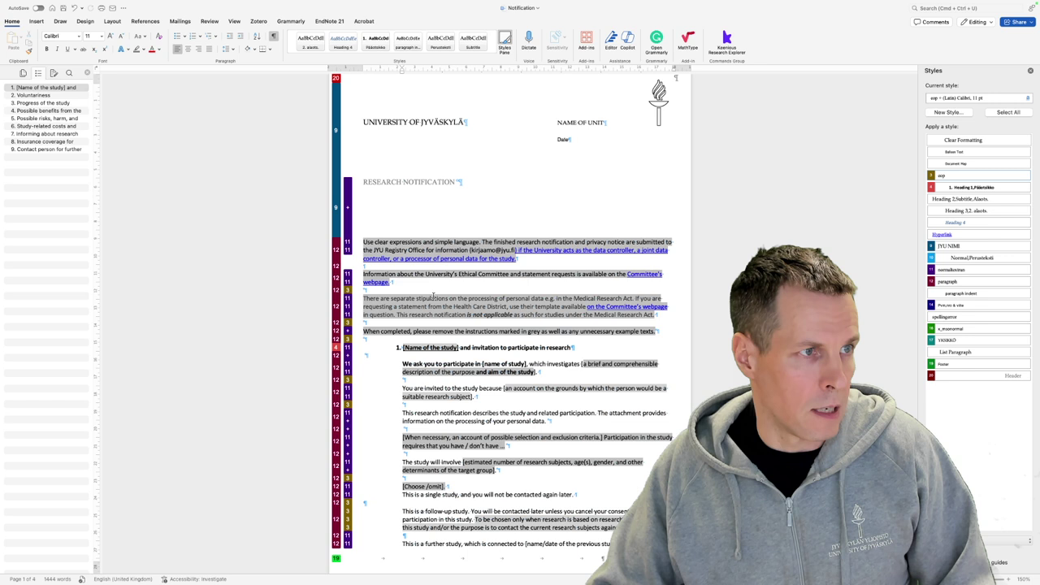
- Update "paragraph indent" to match the "This research notification describes" paragraph and apply it to all body paragraphs of section 1
click(441, 413)
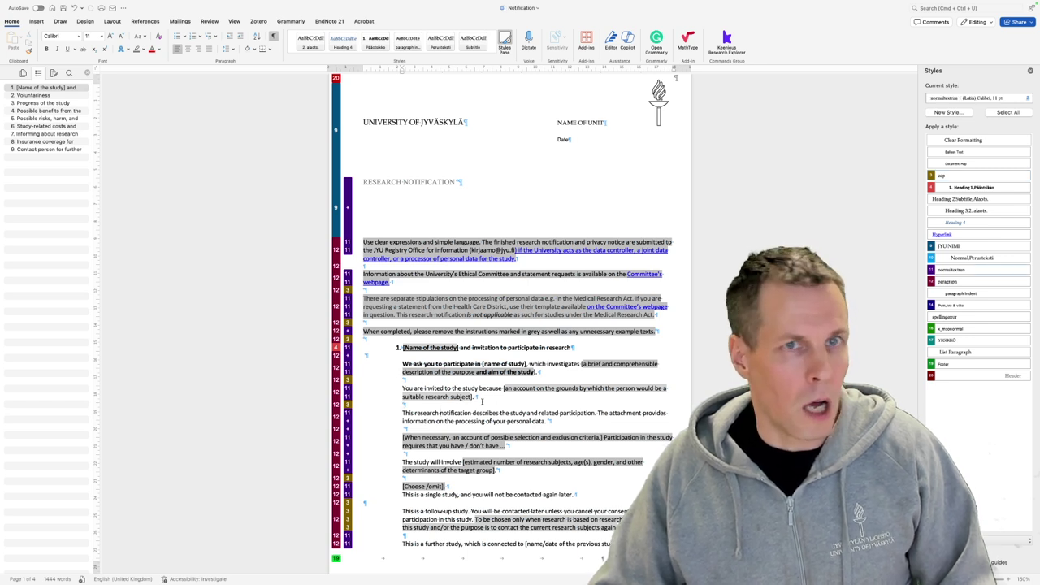
click(1027, 294)
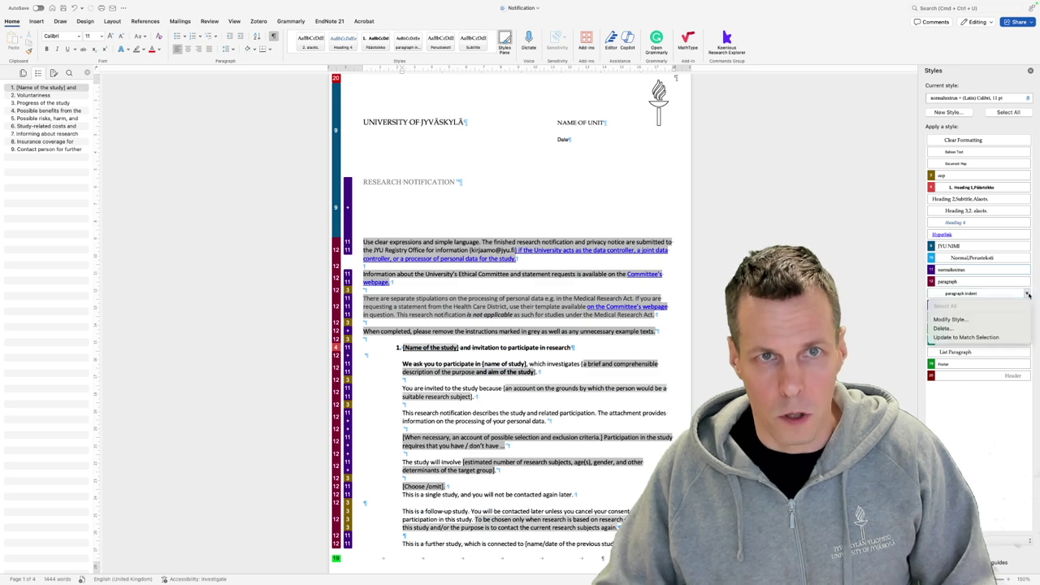
click(972, 336)
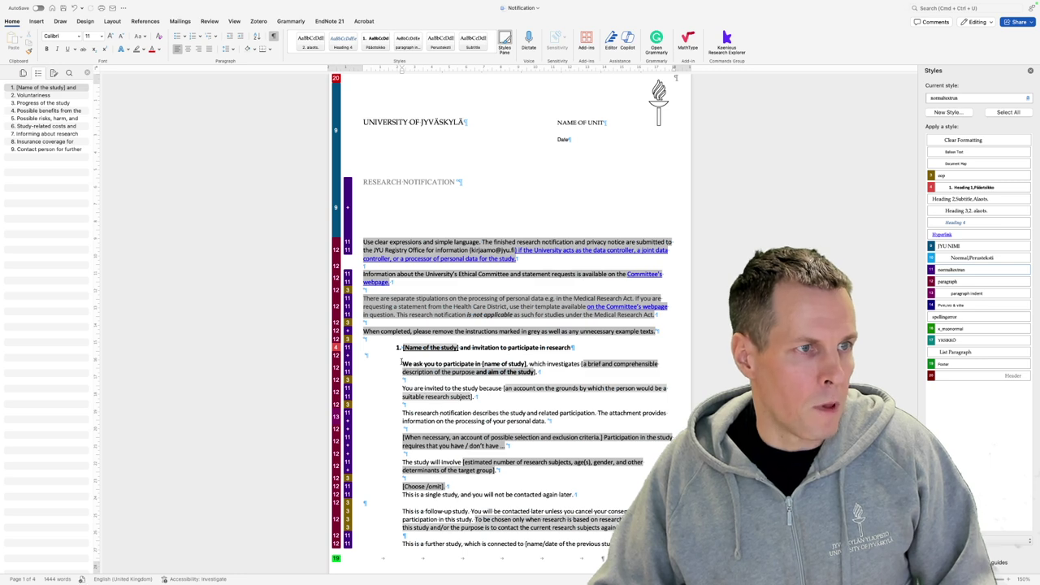
drag(401, 363, 624, 469)
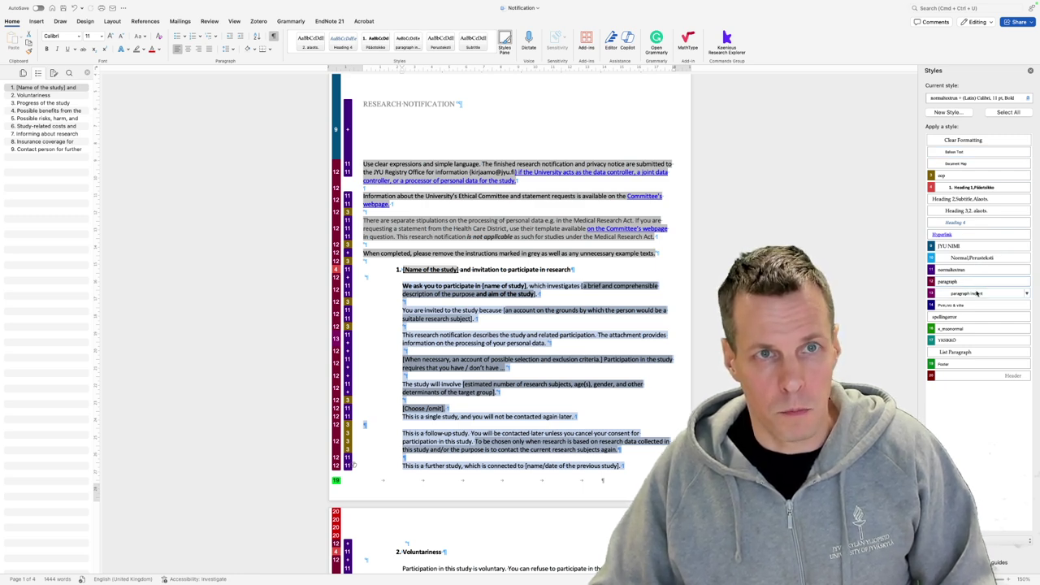
click(979, 295)
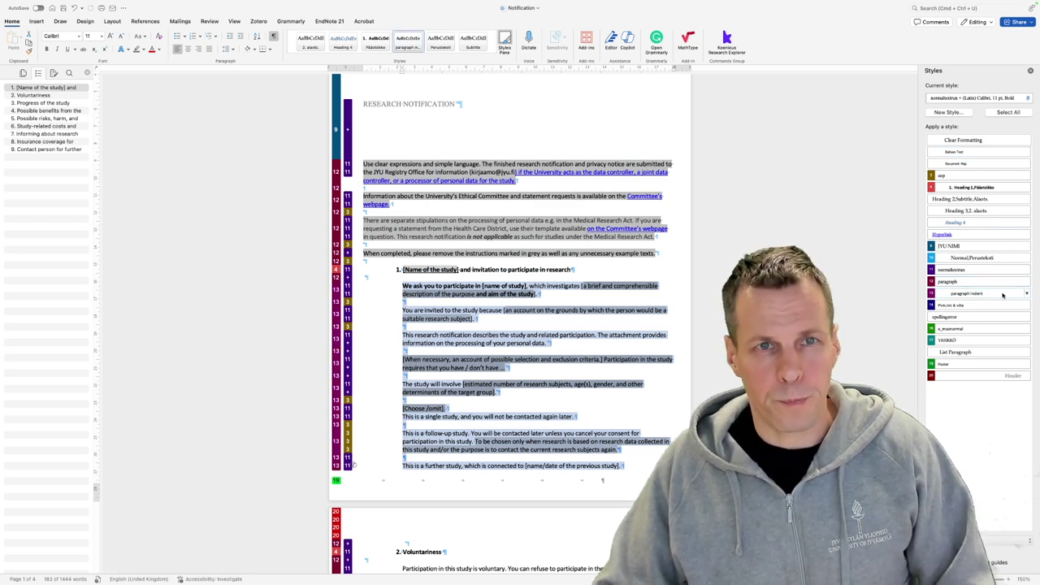
- Modify the "paragraph indent" style so its paragraph spacing after is 12 pt
click(411, 302)
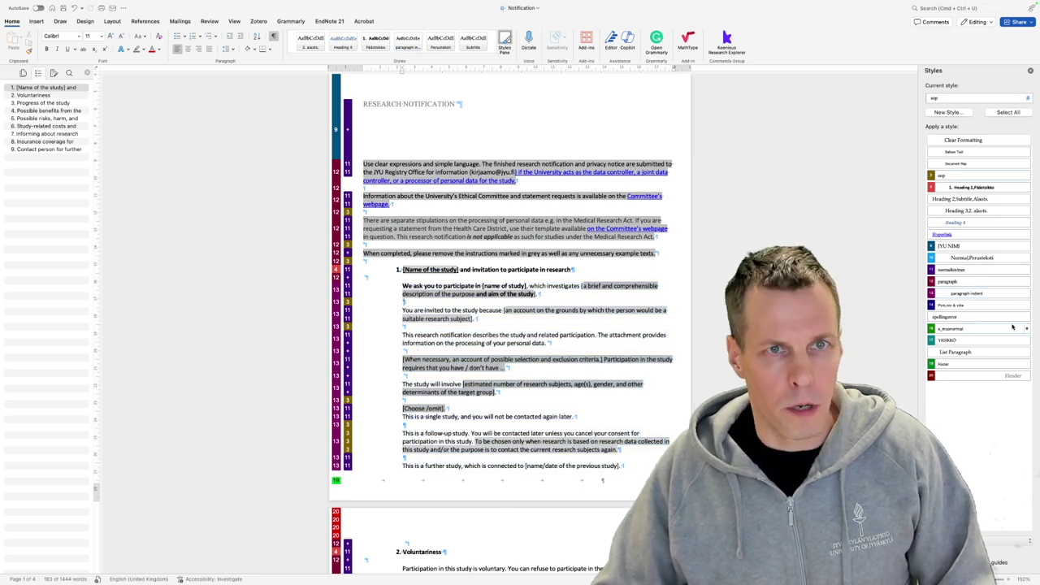
click(1027, 295)
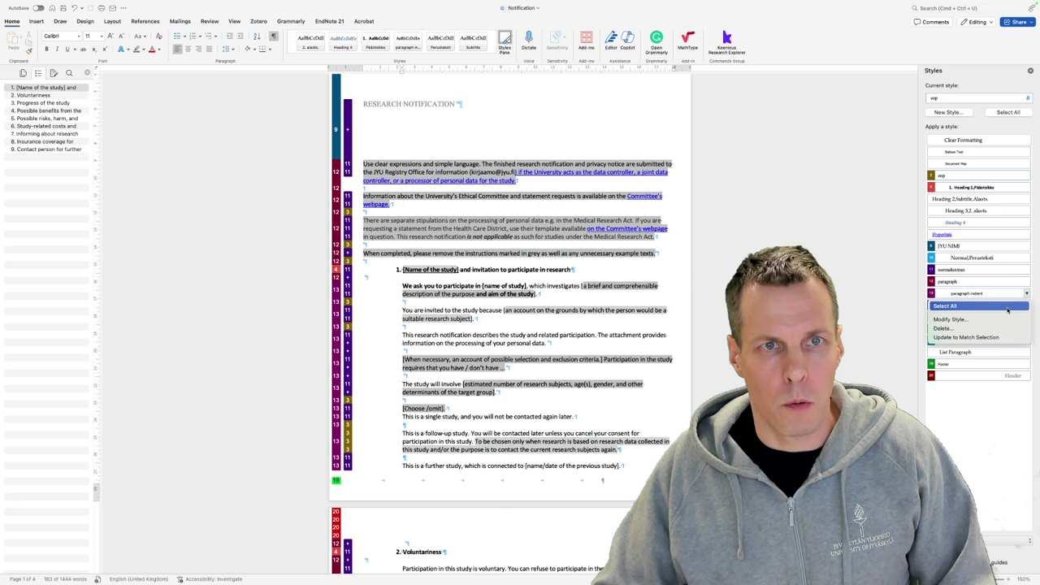
click(967, 320)
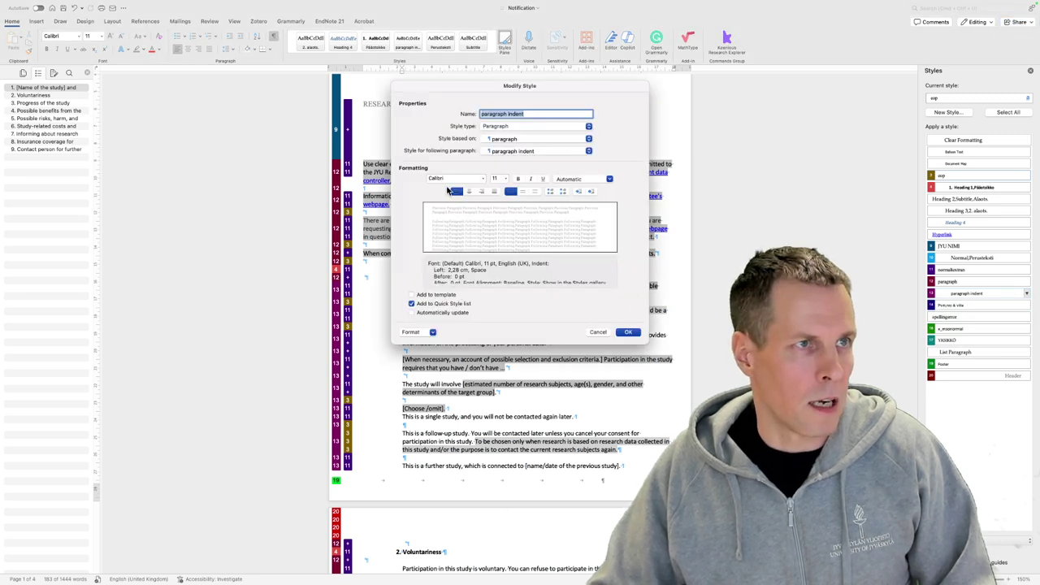
click(431, 331)
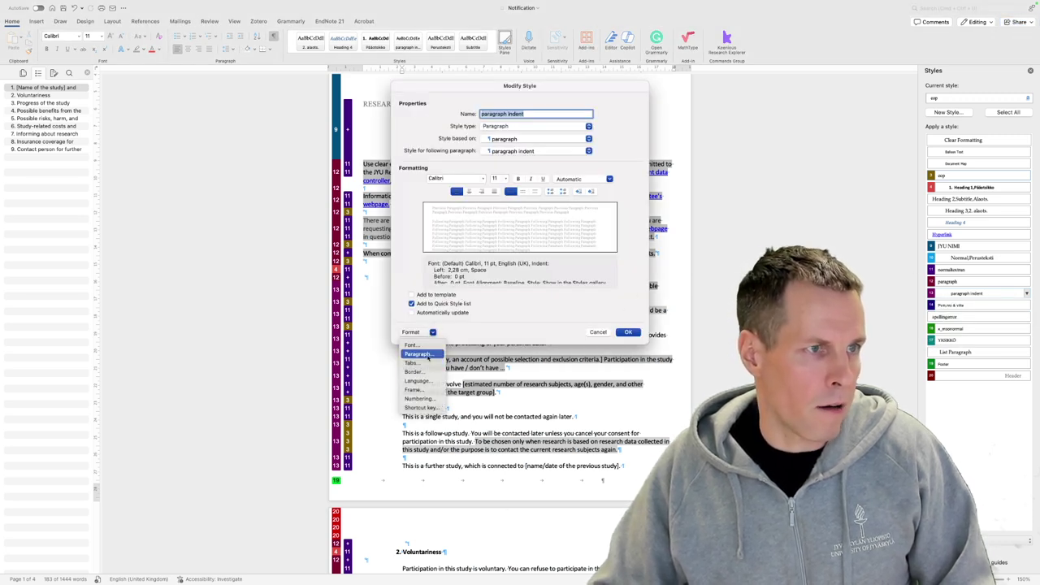
click(418, 353)
double_click(469, 253)
text(12)
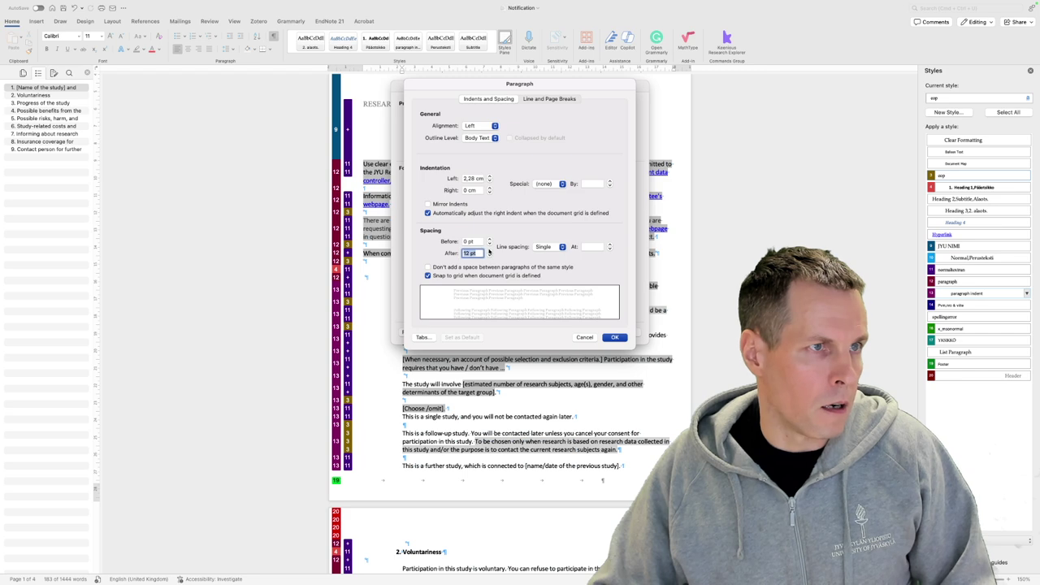
click(614, 337)
click(628, 333)
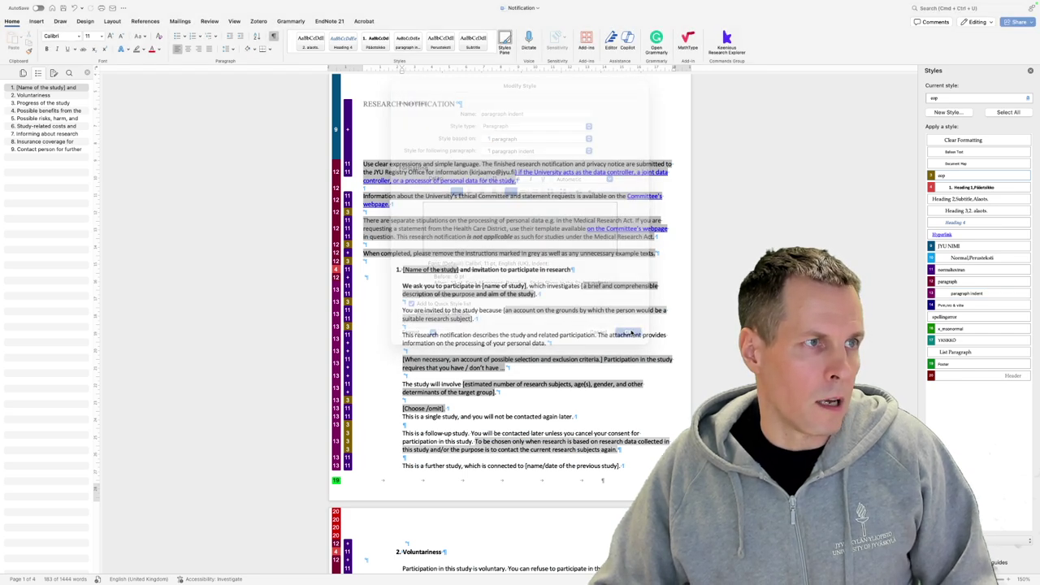
- Delete the empty paragraphs between the body paragraphs of section 1, down to the follow-up study paragraph
key(Delete)
key(Delete)
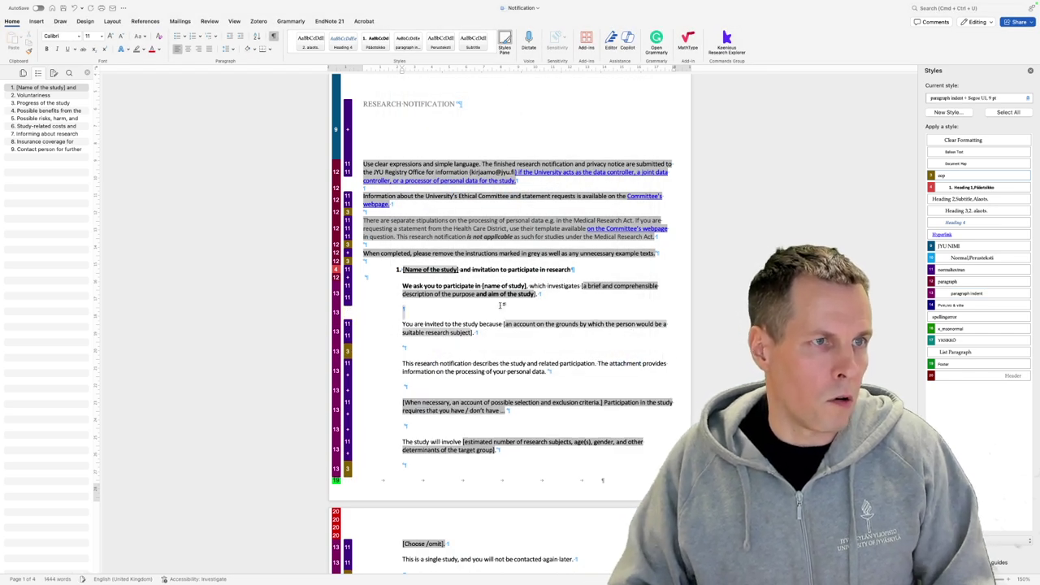
key(Down)
key(Delete)
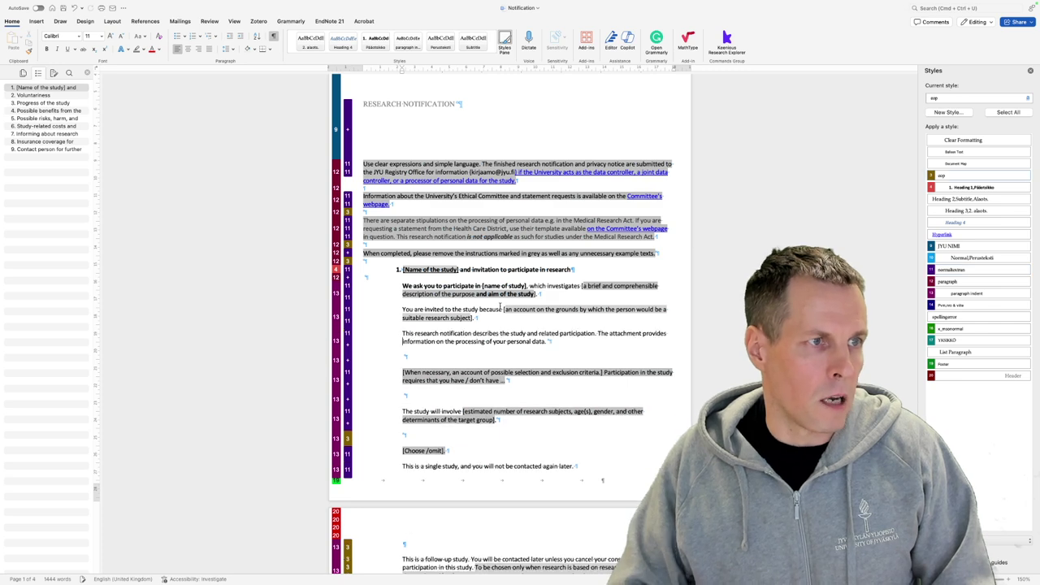
key(Delete)
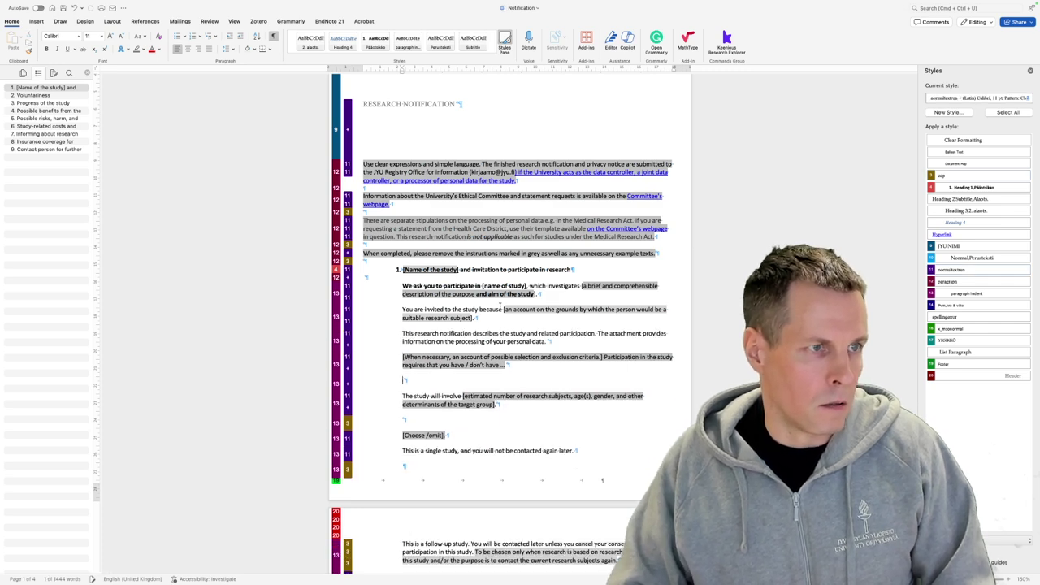
key(Delete)
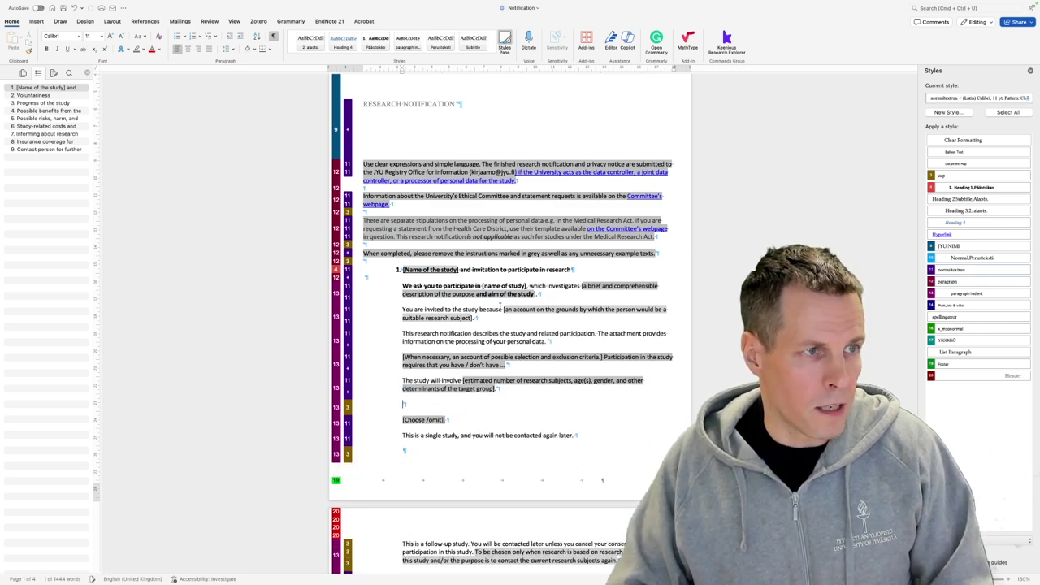
key(Delete)
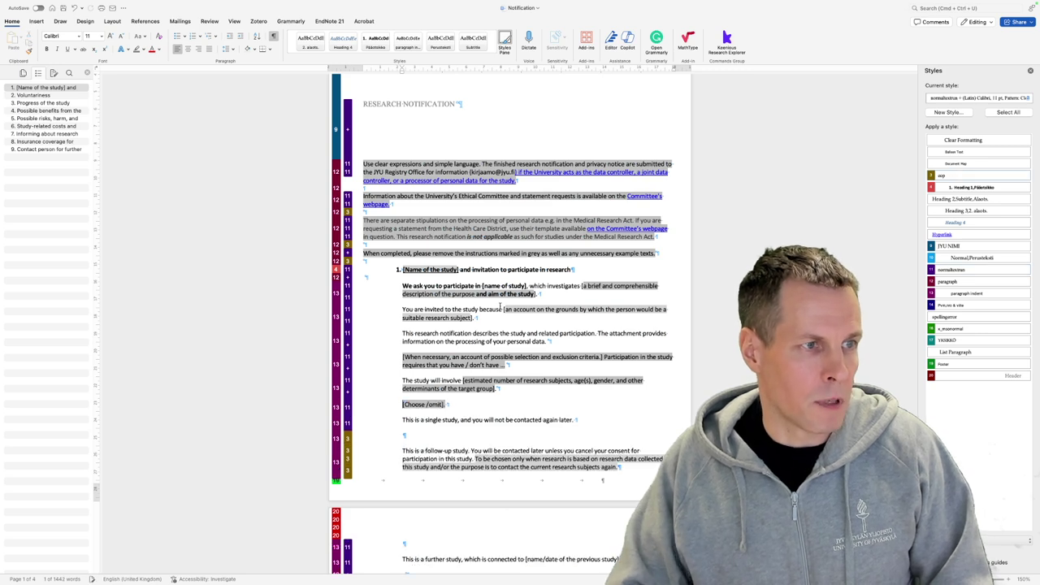
key(Delete)
- Delete the empty paragraph between the "This is a further study" line and the "Voluntariness" heading
scroll(501, 306, down, 5)
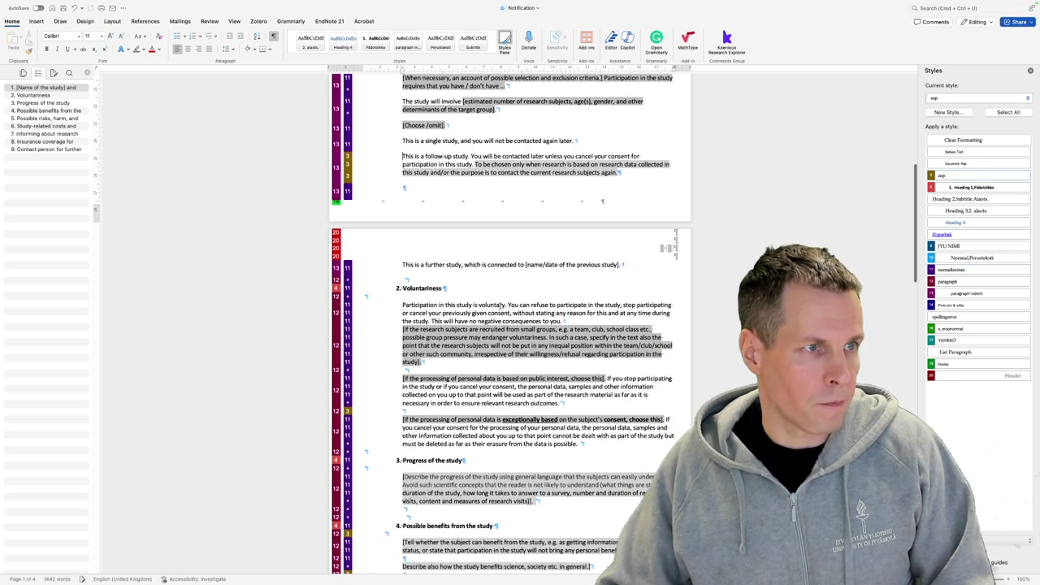
click(451, 277)
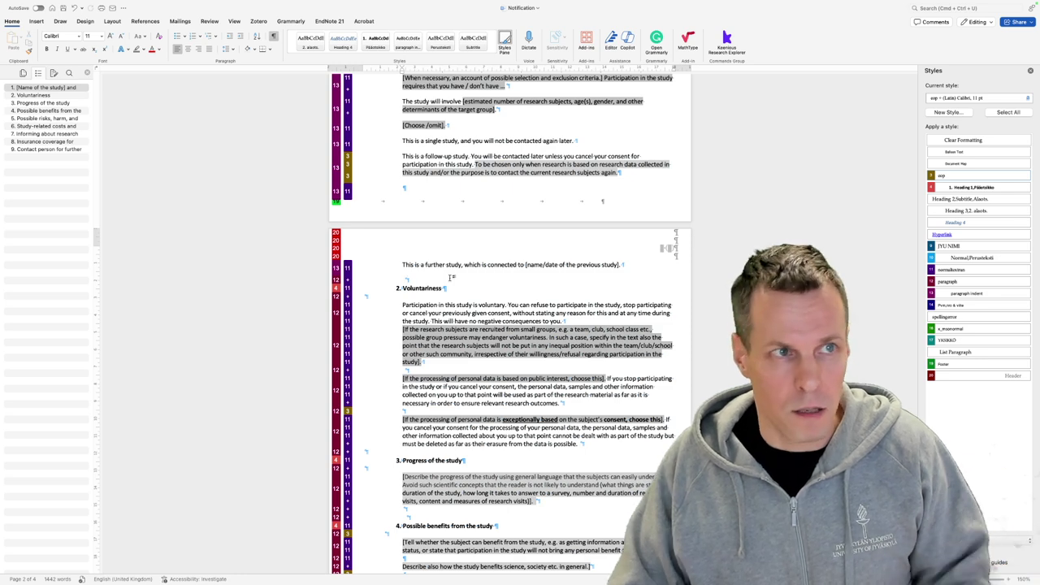
key(super+z)
key(super+z)
key(super+z)
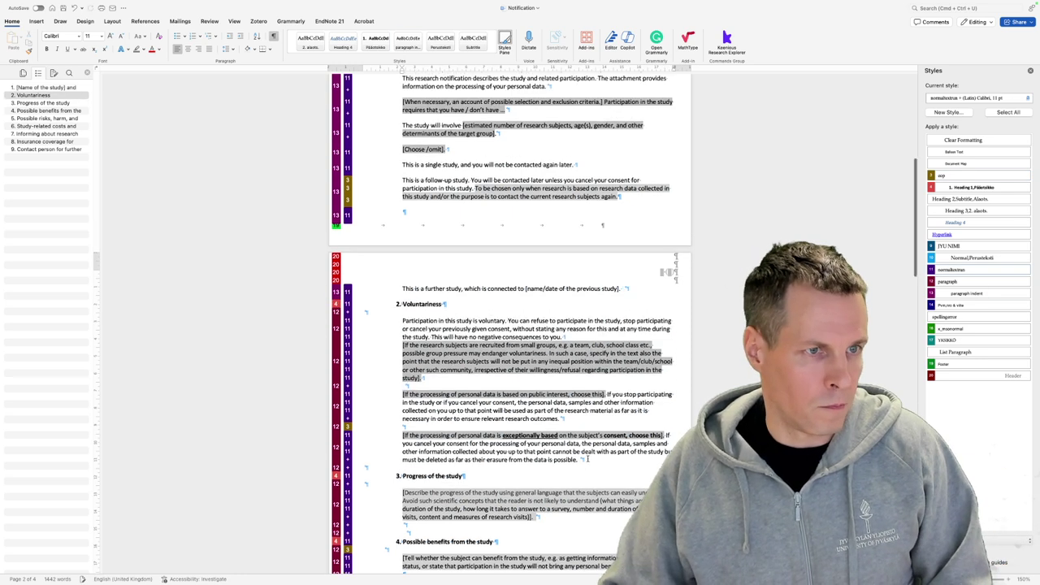
- Apply the "paragraph indent" style to the "Voluntariness" body paragraphs and delete the empty paragraphs between them and before "Progress of the study"
key(super+y)
key(super+y)
key(super+y)
key(super+y)
key(super+y)
key(super+y)
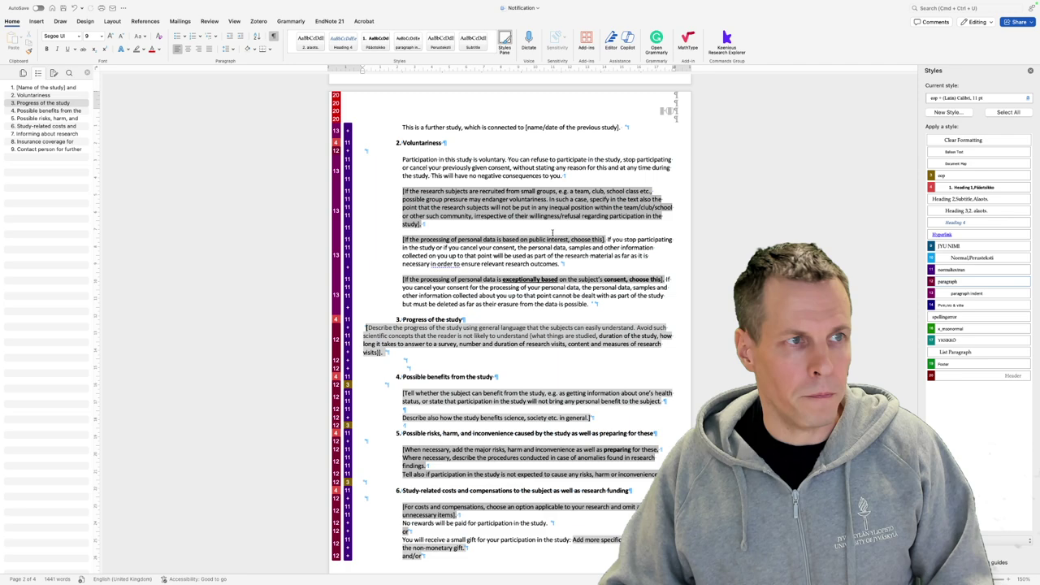
- Apply "paragraph indent" to the body text of "Progress of the study" and "Possible benefits from the study", removing the empty paragraphs between these sections
key(super+y)
key(super+y)
key(super+y)
key(super+y)
key(super+y)
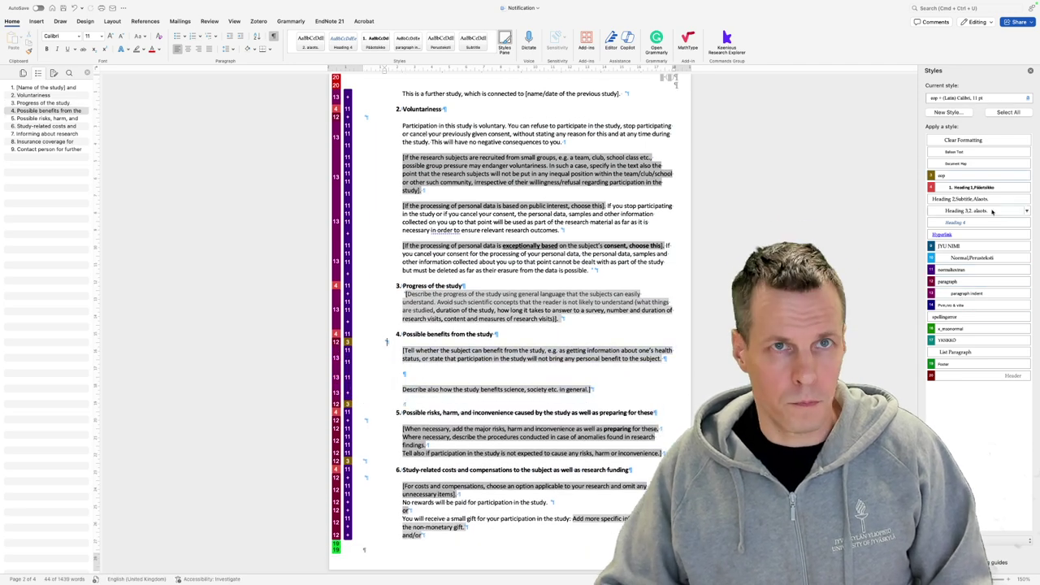
- Modify the Heading 1 style's paragraph formatting to add spacing after the headings
click(1026, 187)
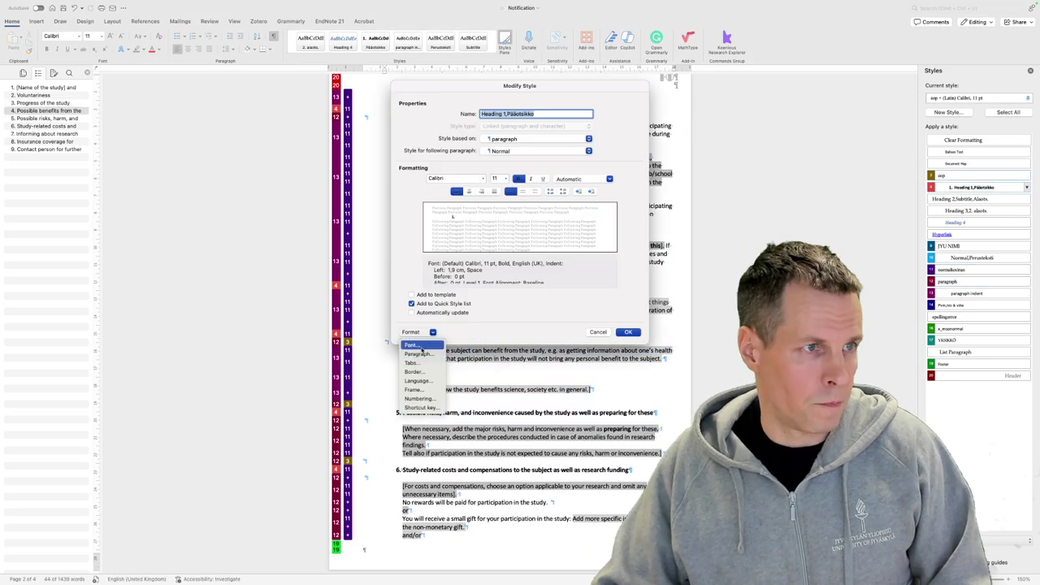
click(422, 349)
key(Escape)
key(Escape)
- Delete the empty paragraph under the first section heading and the empty paragraphs within "Possible benefits from the study"
scroll(414, 283, up, 10)
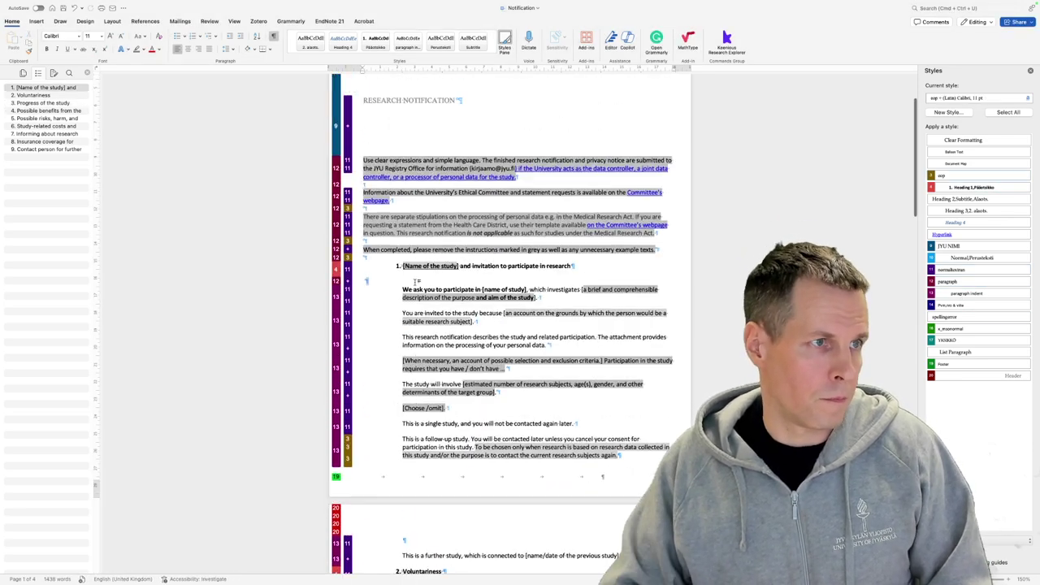
click(415, 282)
key(Delete)
scroll(538, 346, down, 10)
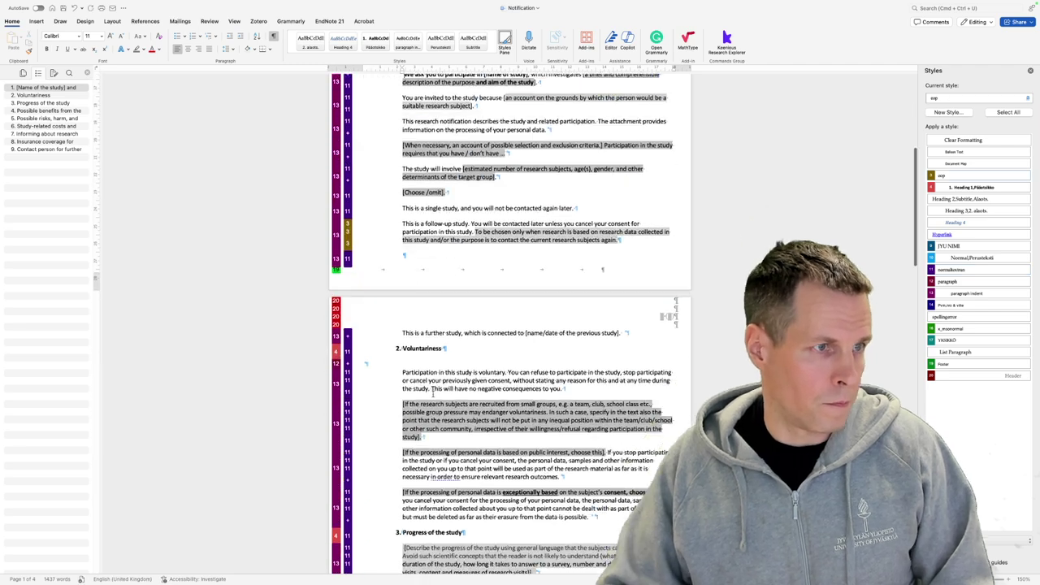
scroll(538, 346, down, 2)
click(440, 333)
key(Delete)
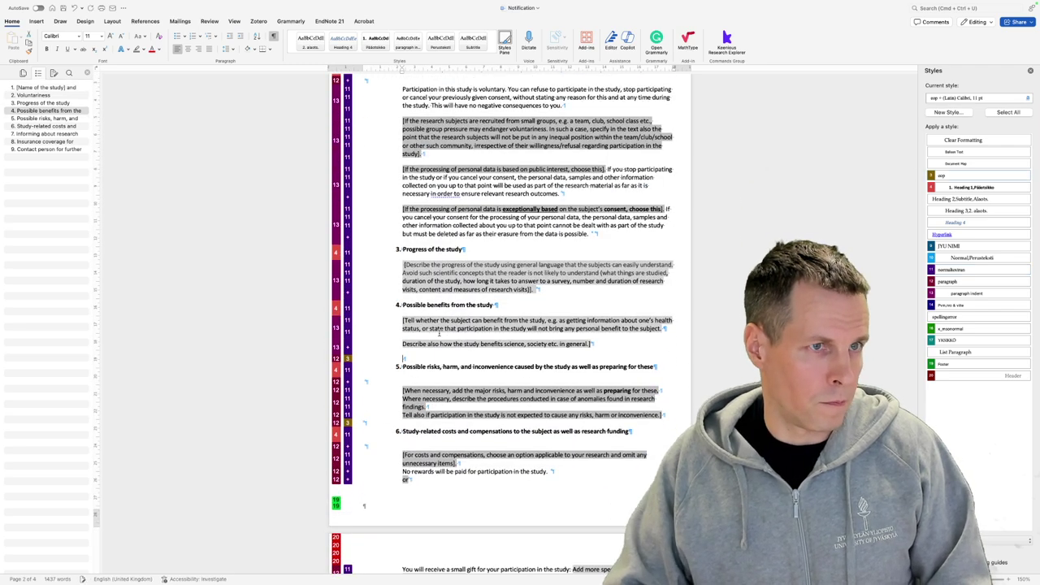
- Delete the empty paragraphs around the section 5 heading and apply "paragraph indent" to the first two paragraphs of its body text
scroll(440, 333, down, 2)
click(440, 309)
key(Delete)
key(Delete)
click(964, 293)
click(964, 293)
- Delete the empty paragraph under the section 6 heading and apply "paragraph indent" to its body text through the monetary reward paragraph
click(442, 377)
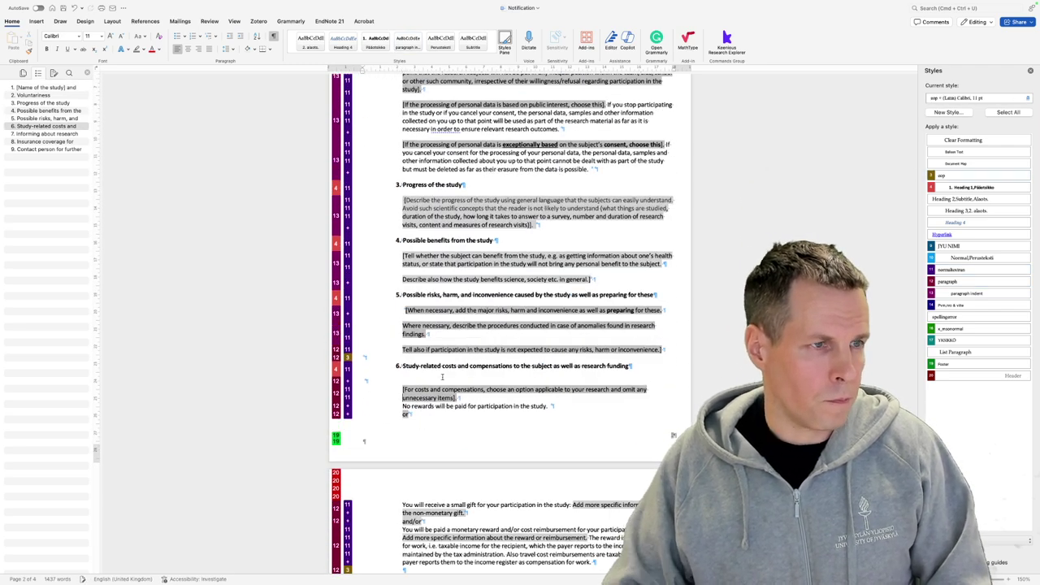
key(Delete)
click(1001, 292)
scroll(528, 267, down, 5)
click(520, 242)
key(Delete)
key(super+z)
drag(609, 398, 403, 209)
click(1001, 293)
scroll(469, 304, up, 4)
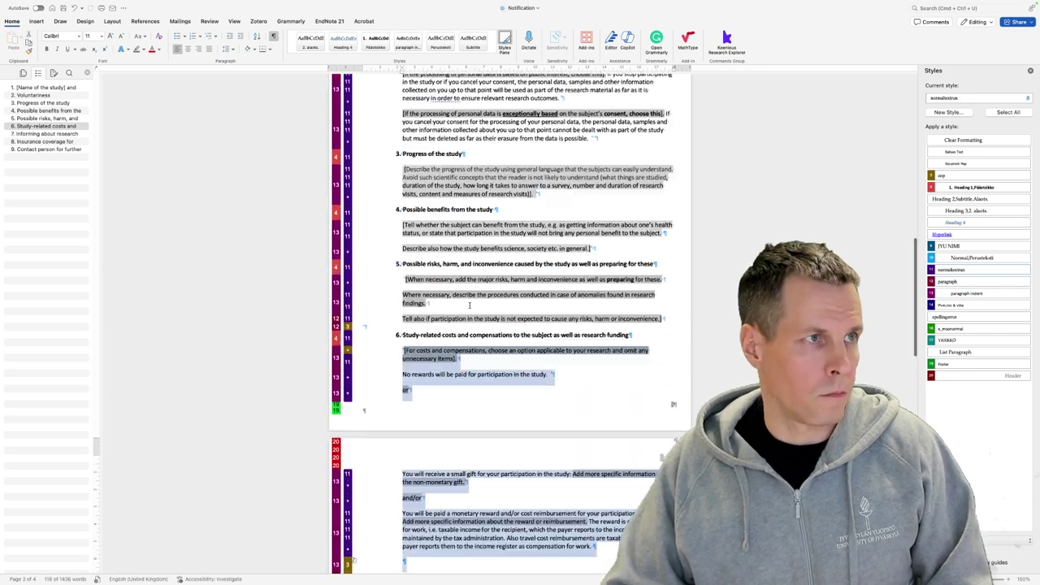
- Apply "paragraph indent" to "You can refuse from the reward or reimbursement." and delete the empty paragraphs before and after it
scroll(414, 278, down, 8)
click(414, 278)
key(Delete)
click(984, 292)
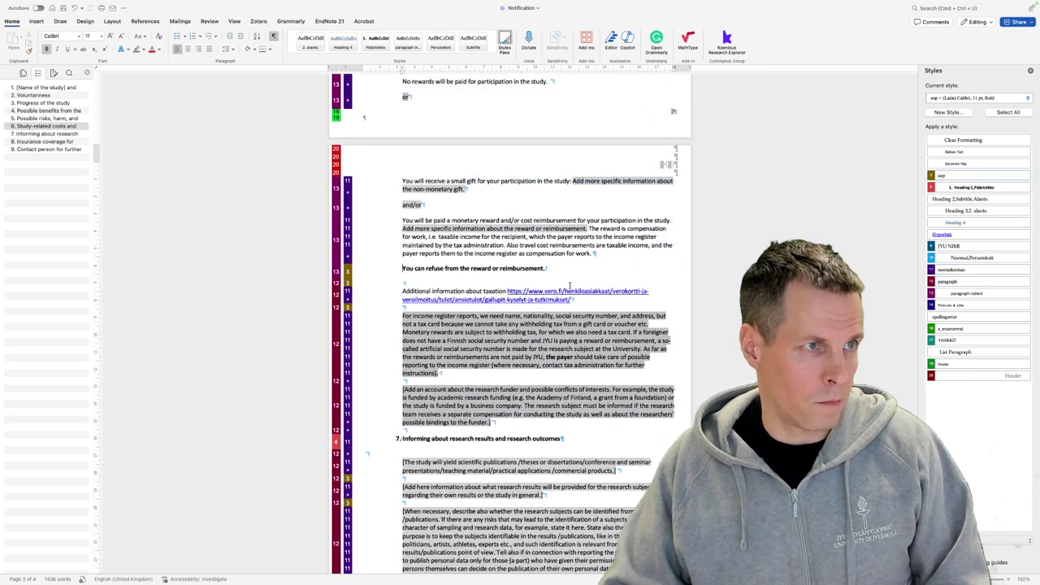
click(571, 283)
key(Delete)
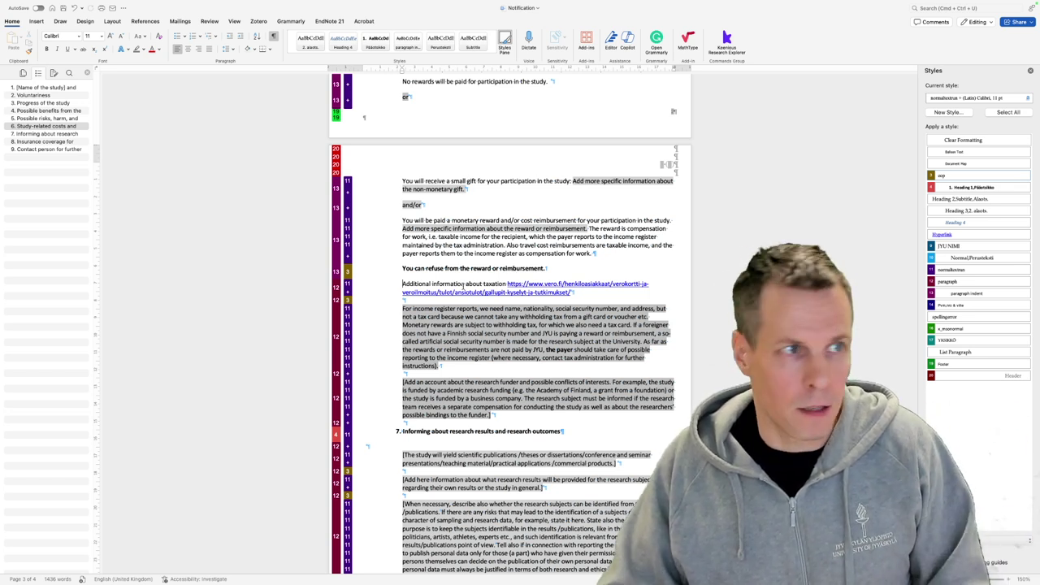
- Apply "paragraph indent" to the rest of section 6 from the taxation line on, deleting the empty paragraphs up to the section 7 heading
key(BackSpace)
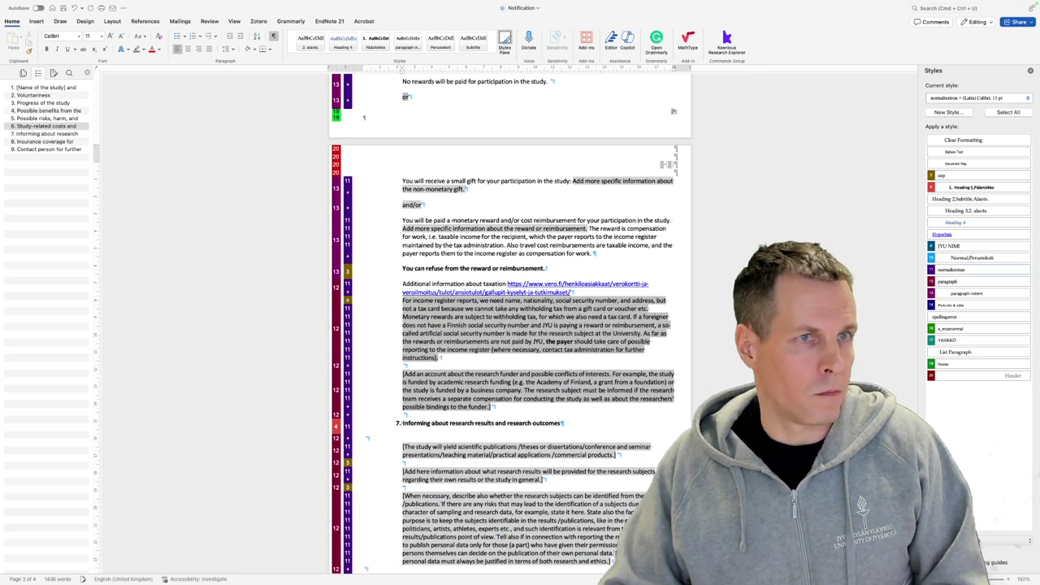
drag(486, 411, 407, 283)
key(super+y)
click(502, 381)
key(BackSpace)
click(488, 428)
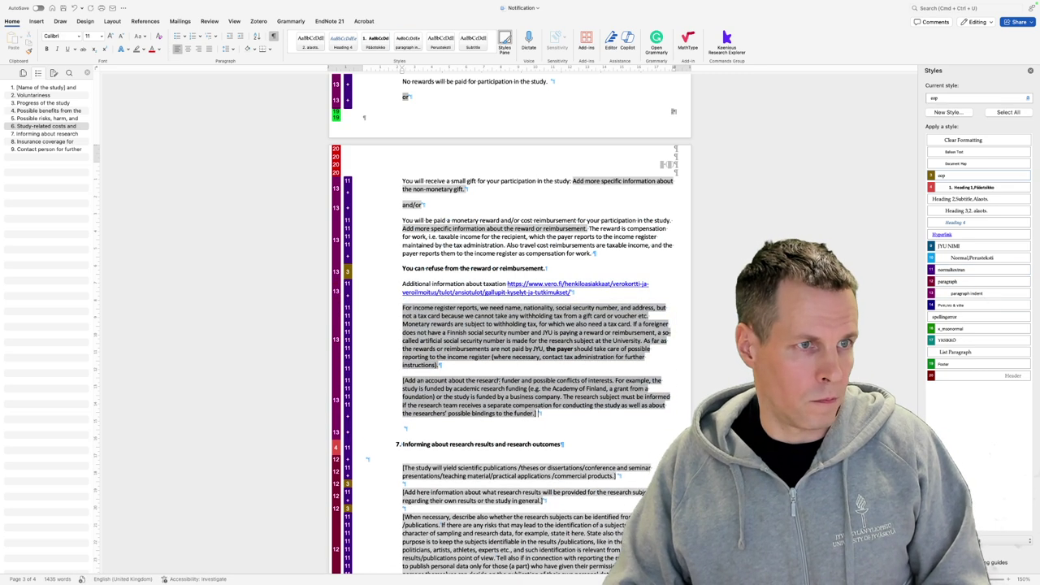
key(BackSpace)
- Apply "paragraph indent" to the body text of "Informing about research results and research outcomes" and delete its empty paragraphs
scroll(487, 374, down, 2)
click(488, 378)
key(BackSpace)
key(super+z)
key(BackSpace)
click(417, 399)
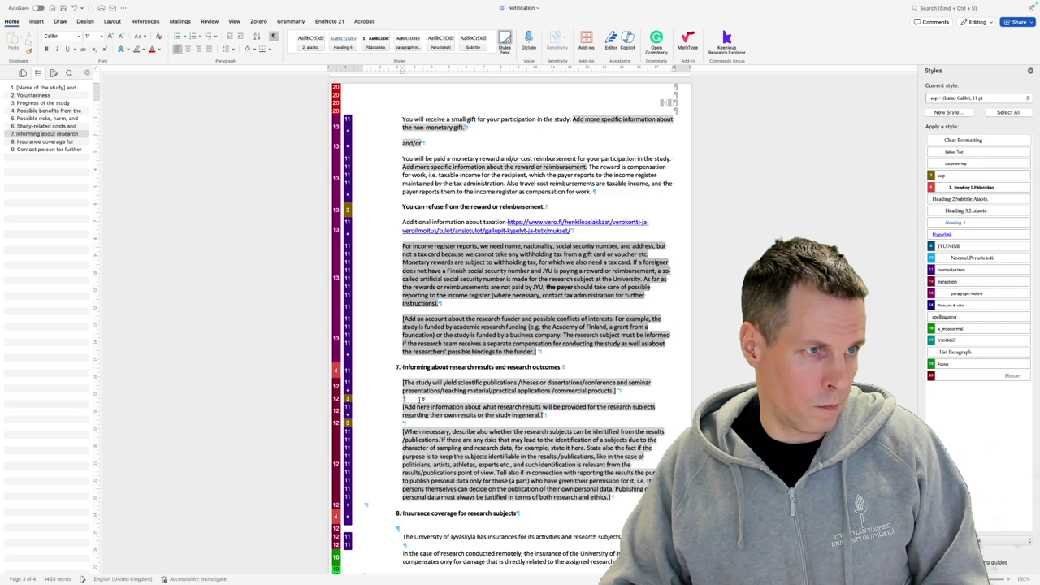
key(BackSpace)
- Apply "paragraph indent" to the body text of sections 8 and 9, deleting the empty paragraphs between and under their headings
scroll(536, 225, down, 8)
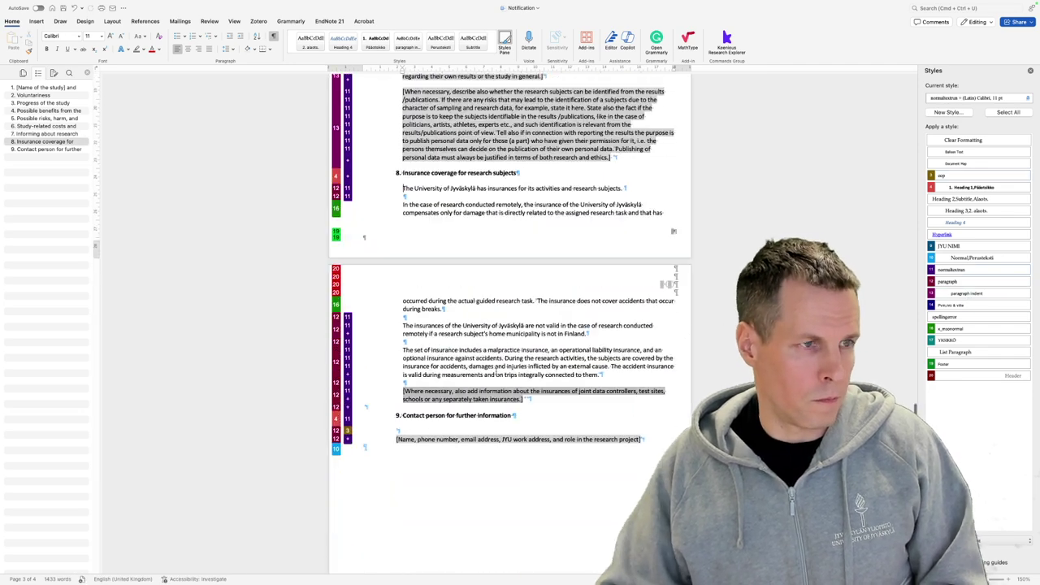
key(BackSpace)
key(BackSpace)
key(BackSpace)
key(BackSpace)
key(BackSpace)
key(Down)
key(Down)
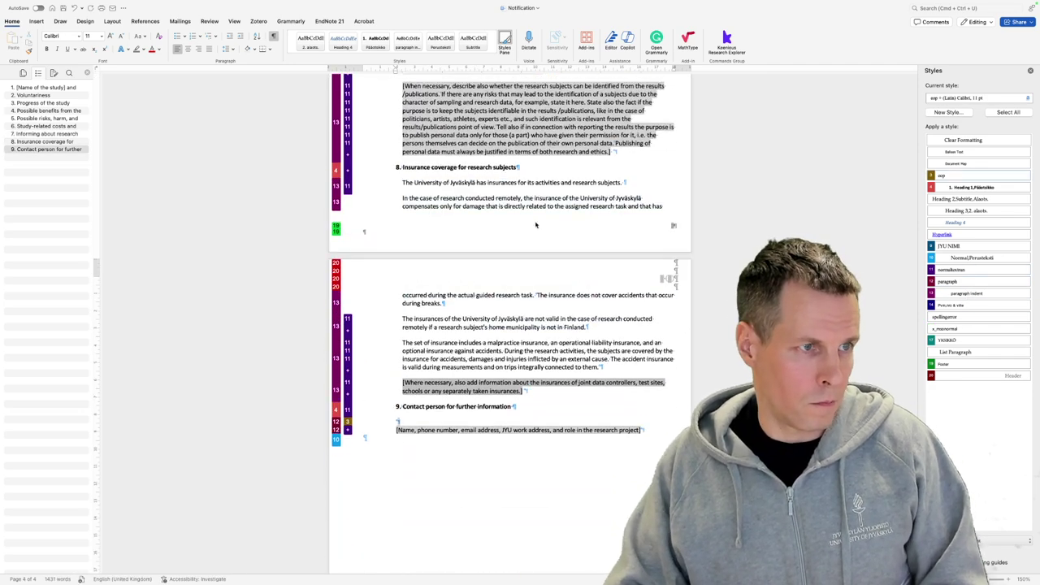
key(BackSpace)
click(973, 296)
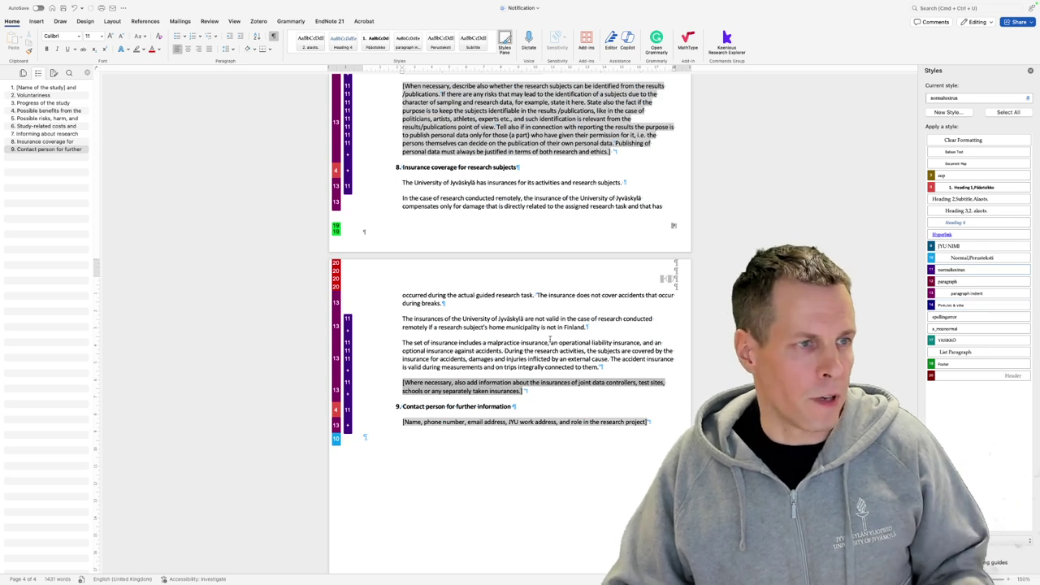
- Review the grey instruction text in section 6 and the note about removing unnecessary example texts above section 1
scroll(550, 340, up, 10)
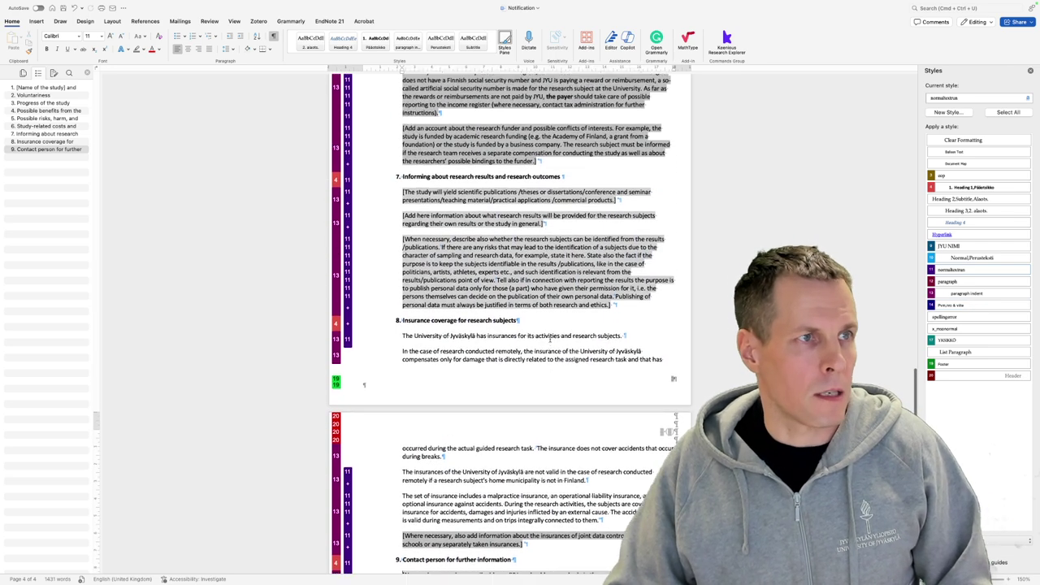
scroll(549, 336, up, 1)
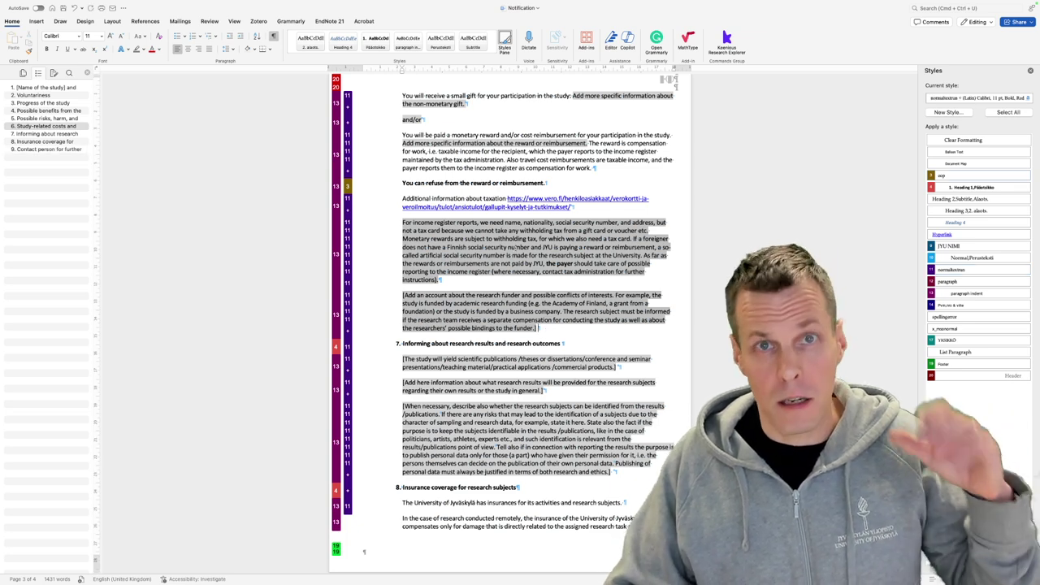
scroll(515, 250, up, 6)
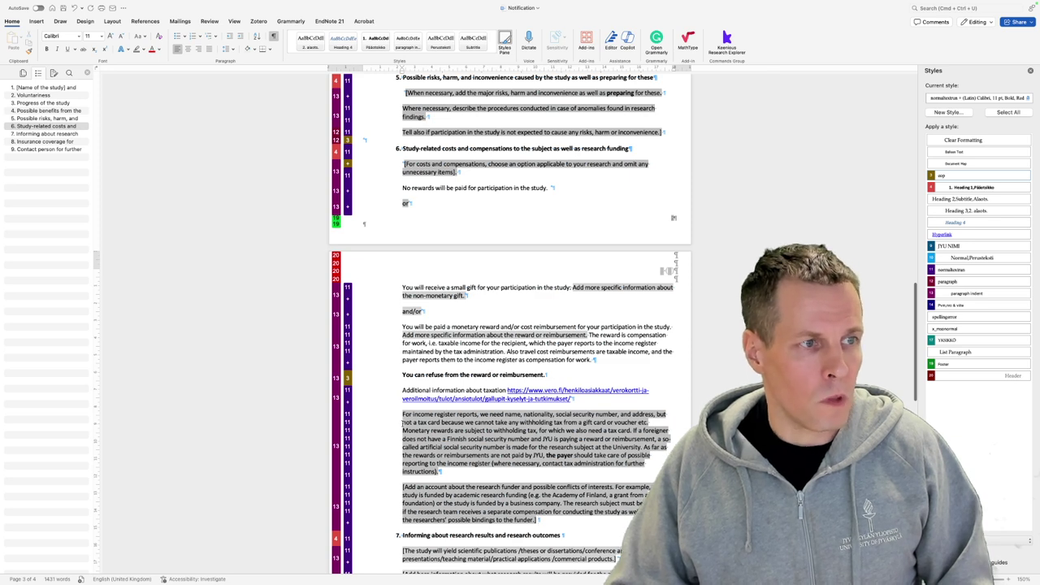
drag(399, 414, 354, 519)
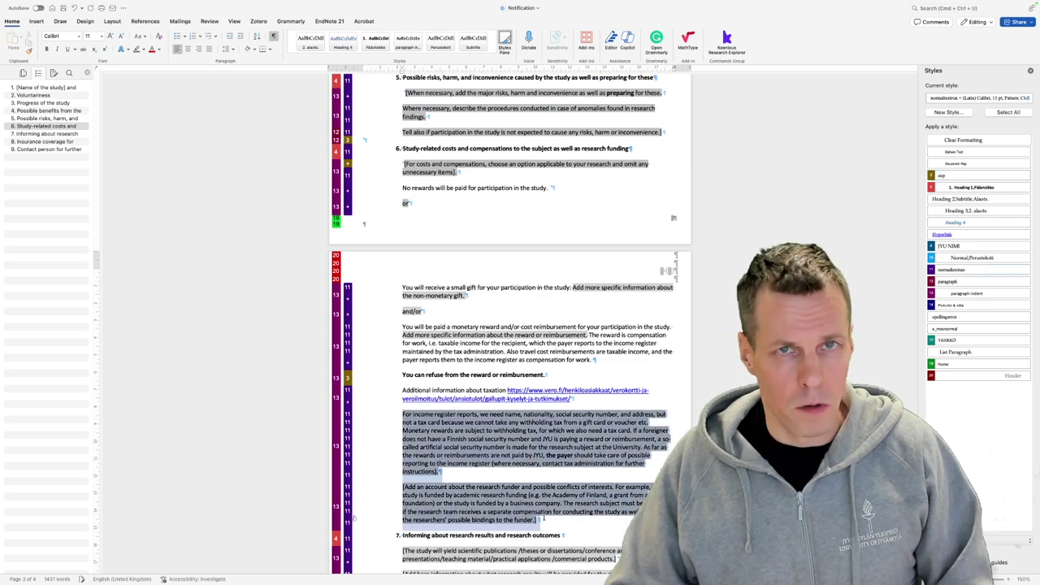
scroll(537, 380, up, 7)
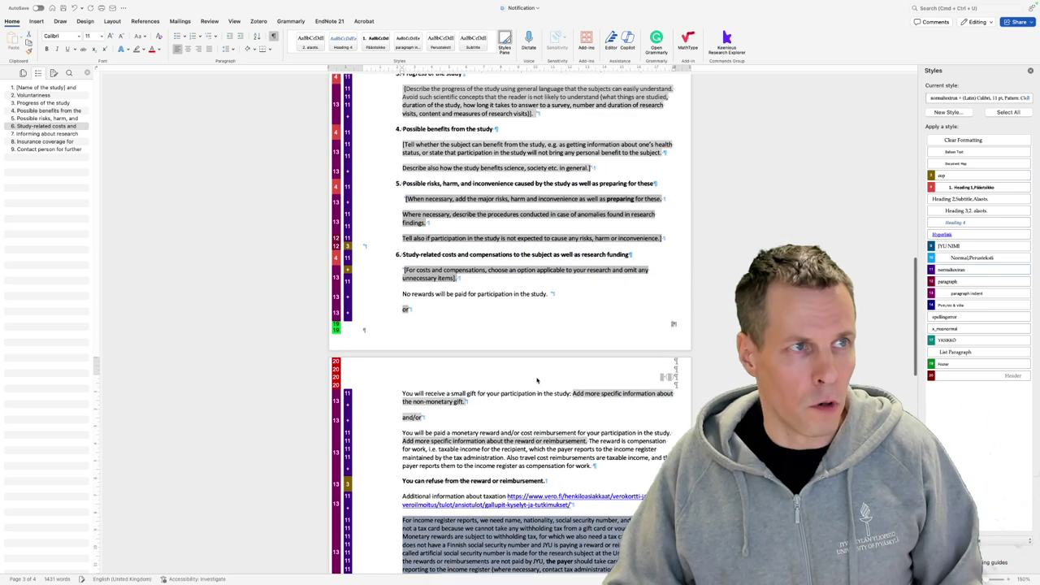
scroll(536, 378, up, 10)
drag(668, 237, 581, 235)
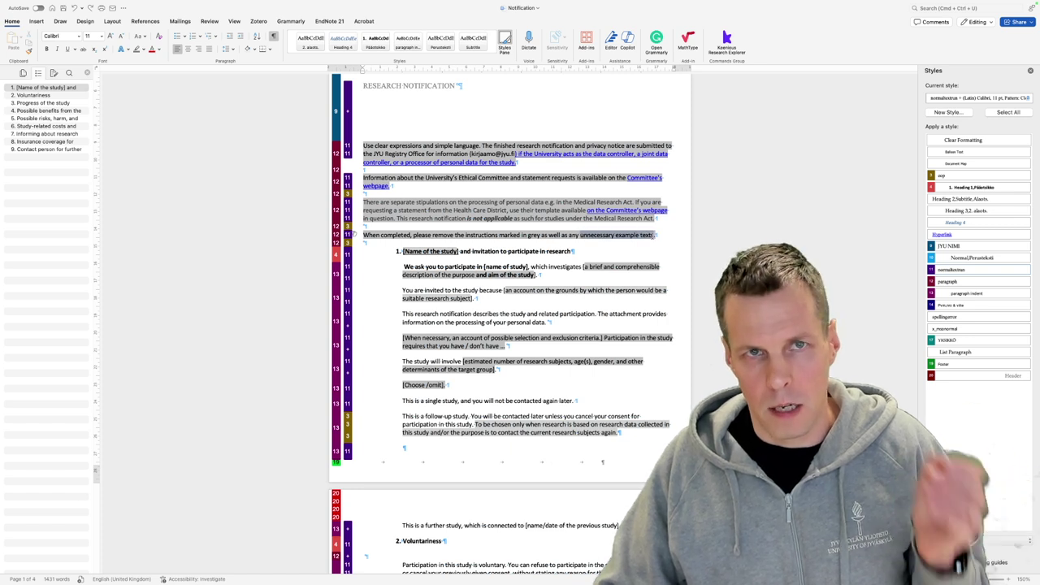
- Try to apply the "paragraph" style to the "When completed, please remove the instructions" line, and undo it
click(649, 235)
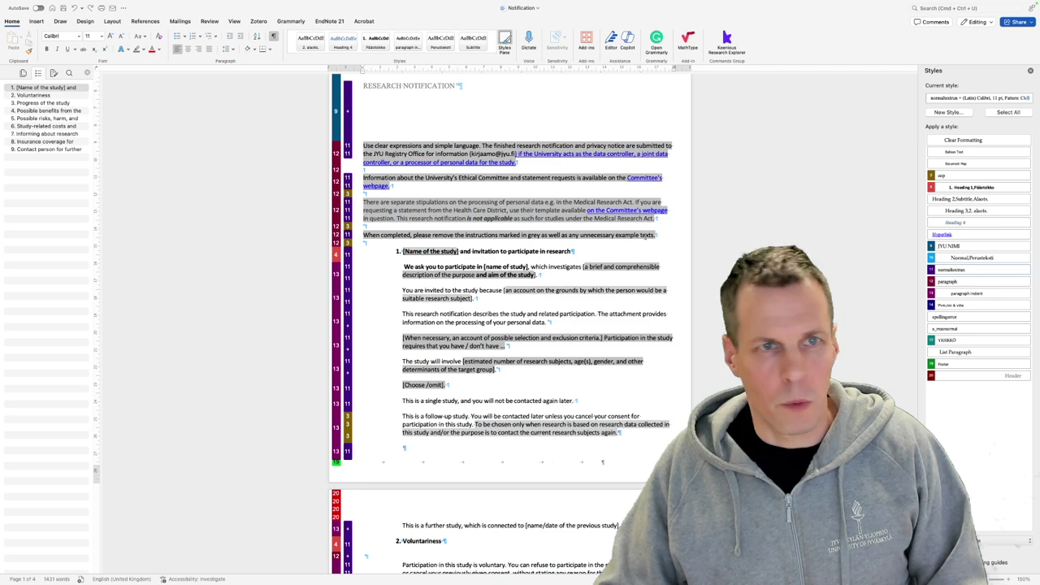
click(971, 283)
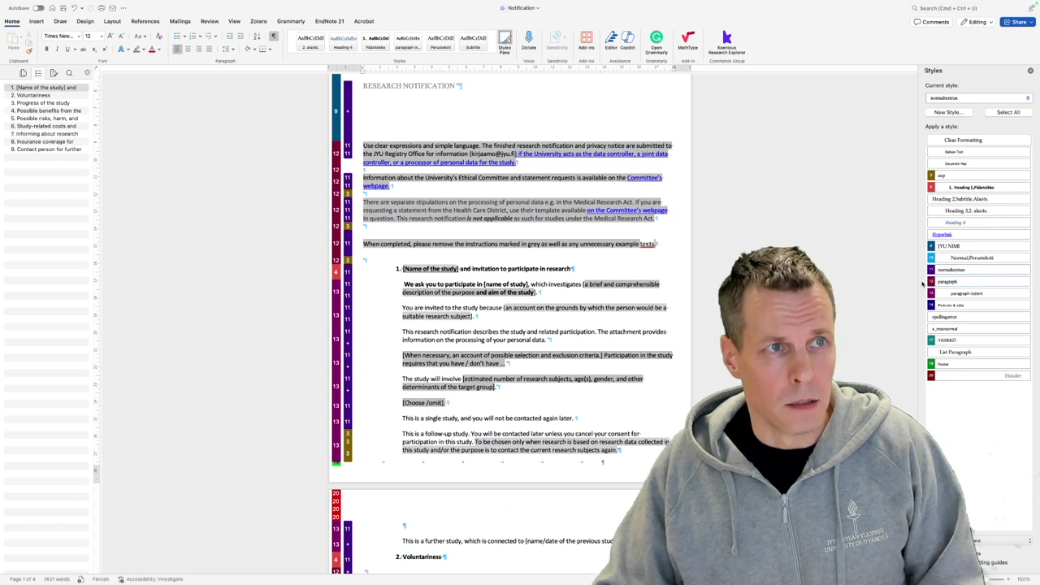
key(super+z)
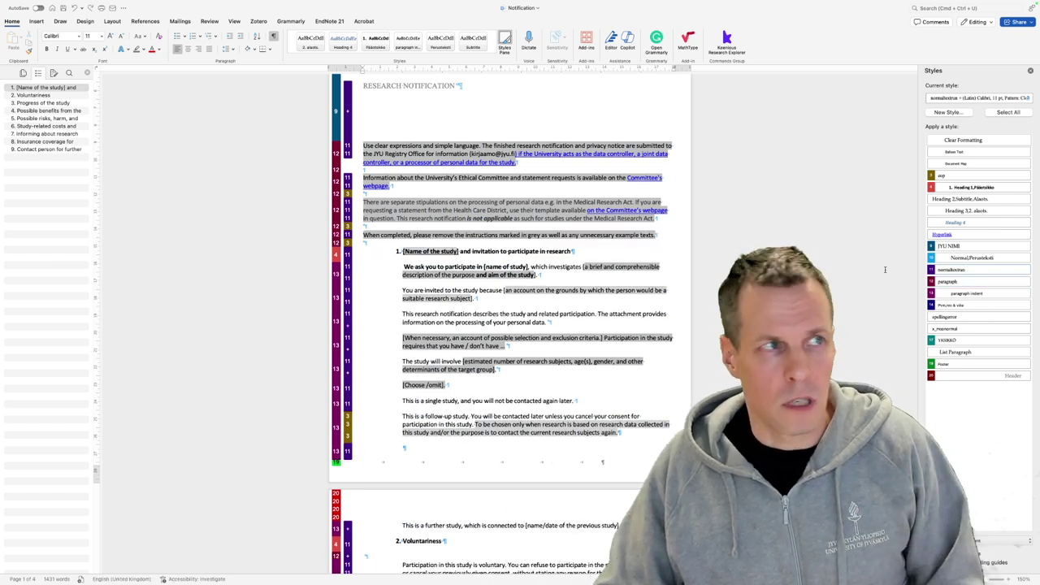
- Clear the formatting of the opening "Use clear expressions and simple language" paragraph and set its left indent to 0 cm
scroll(578, 189, up, 2)
drag(523, 202, 352, 200)
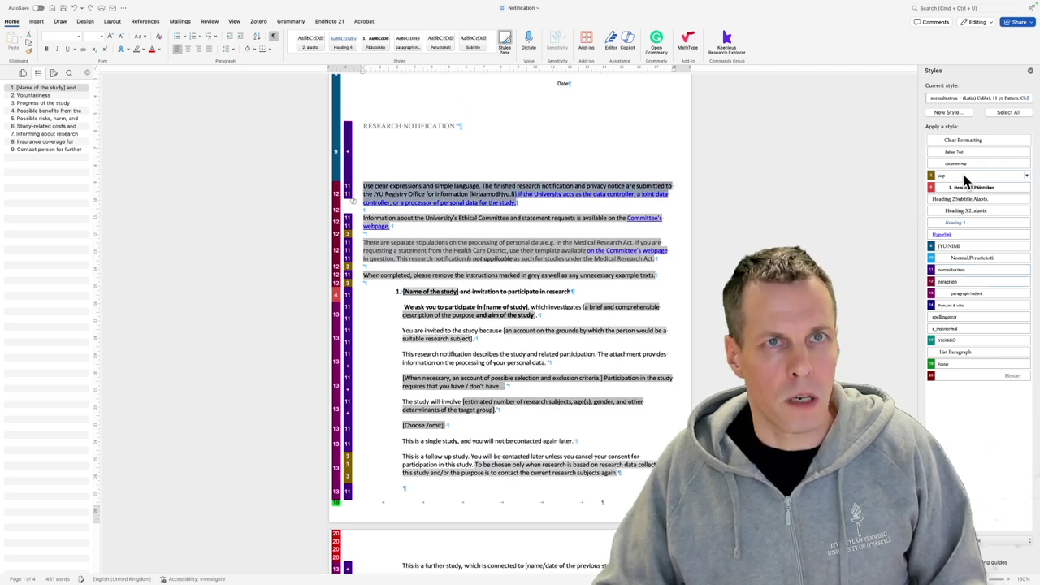
click(963, 140)
drag(557, 209, 394, 184)
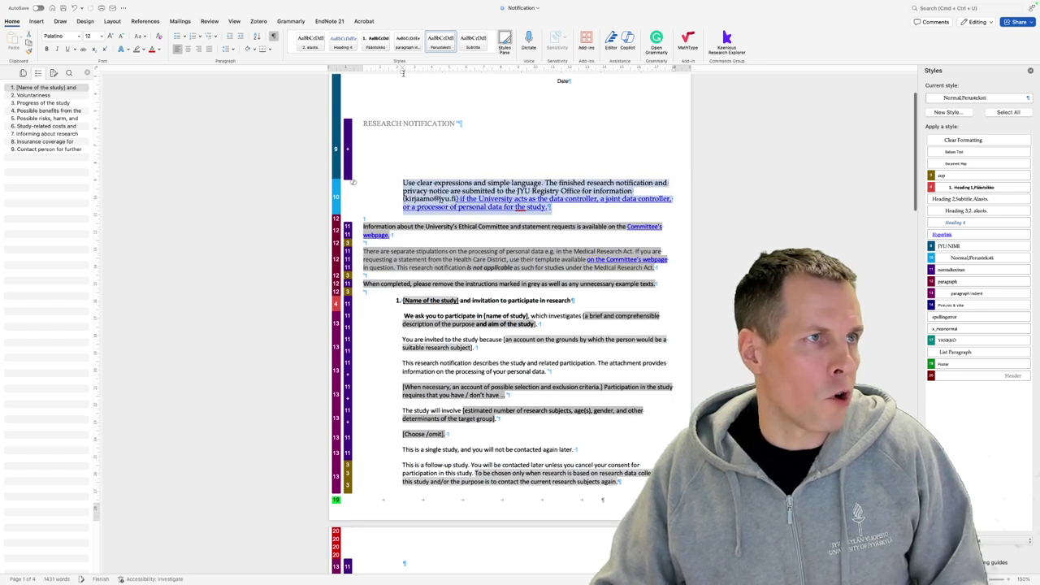
drag(401, 73, 367, 74)
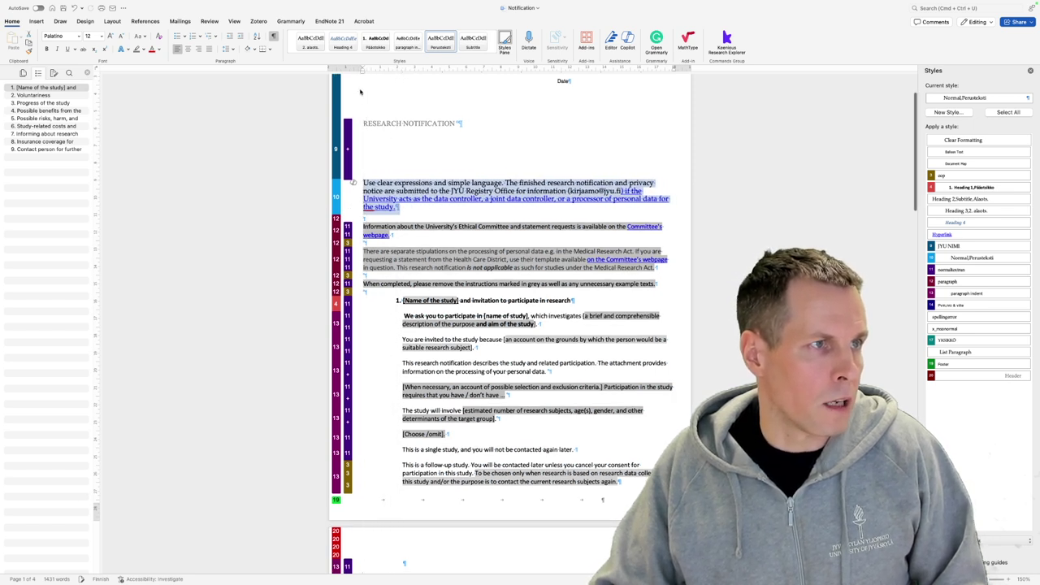
- Set the opening "Use clear expressions" paragraph to the Calibri (Body) font at 11 pt
click(413, 226)
scroll(413, 228, up, 1)
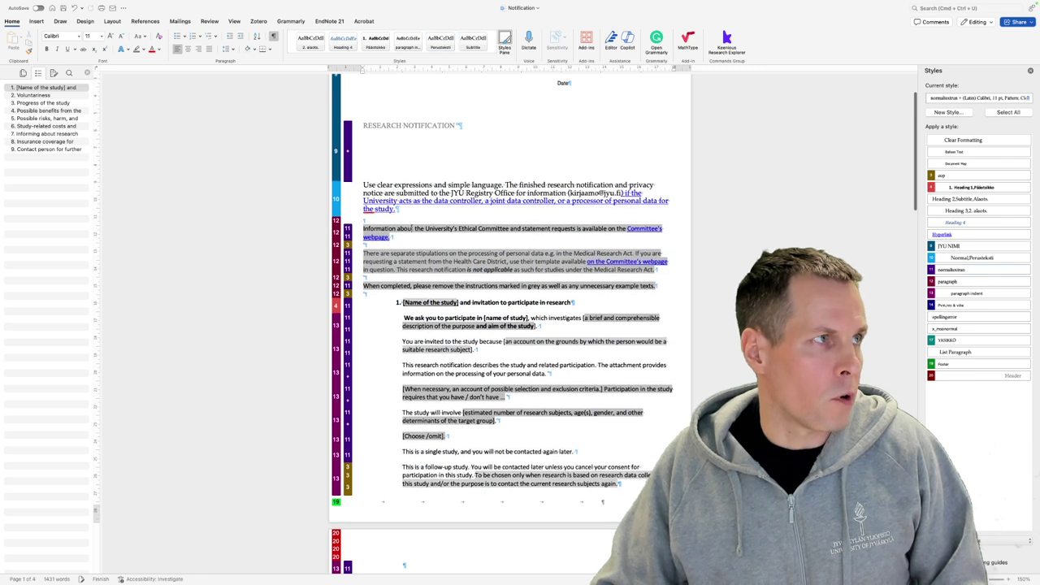
double_click(352, 187)
scroll(352, 187, up, 1)
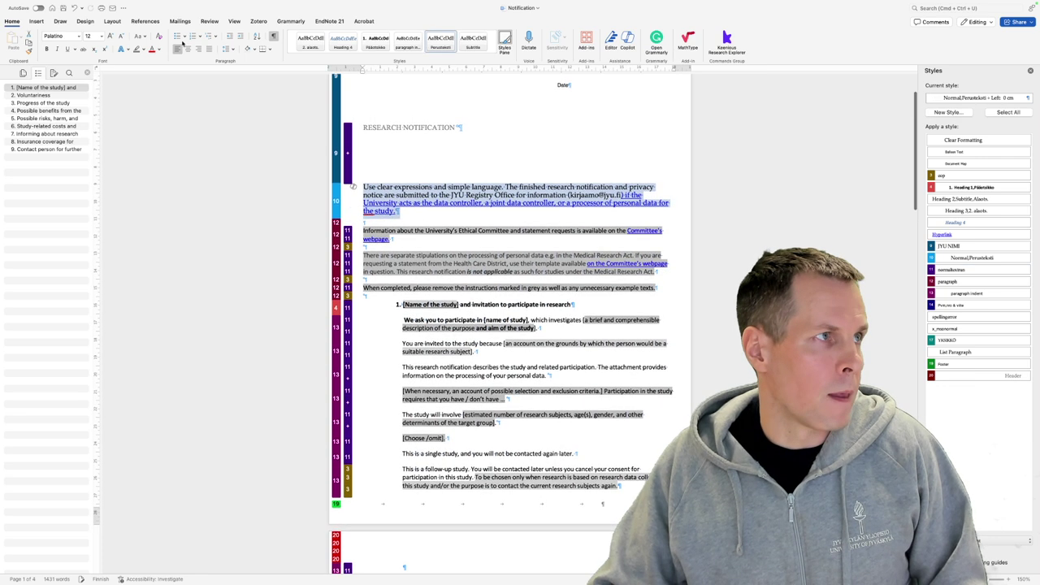
click(77, 38)
click(81, 83)
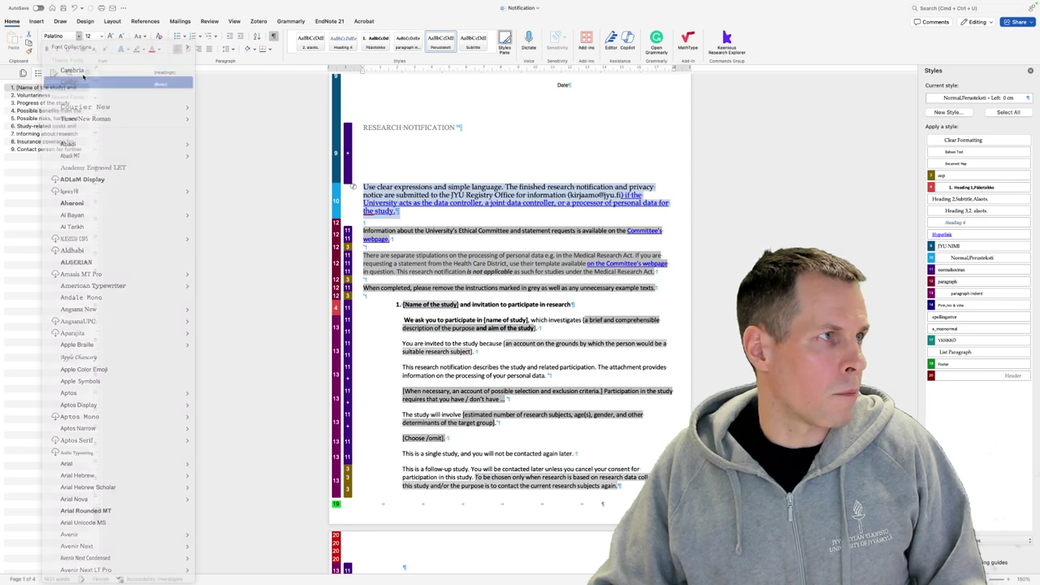
click(90, 37)
text(11)
key(Return)
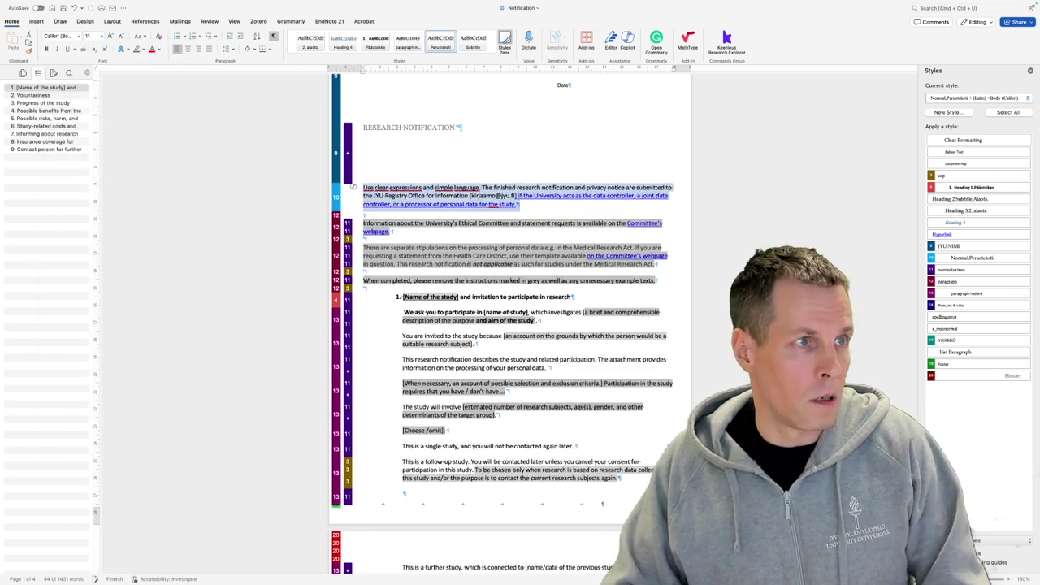
- Update the "paragraph" style to match the reformatted opening paragraph
click(541, 188)
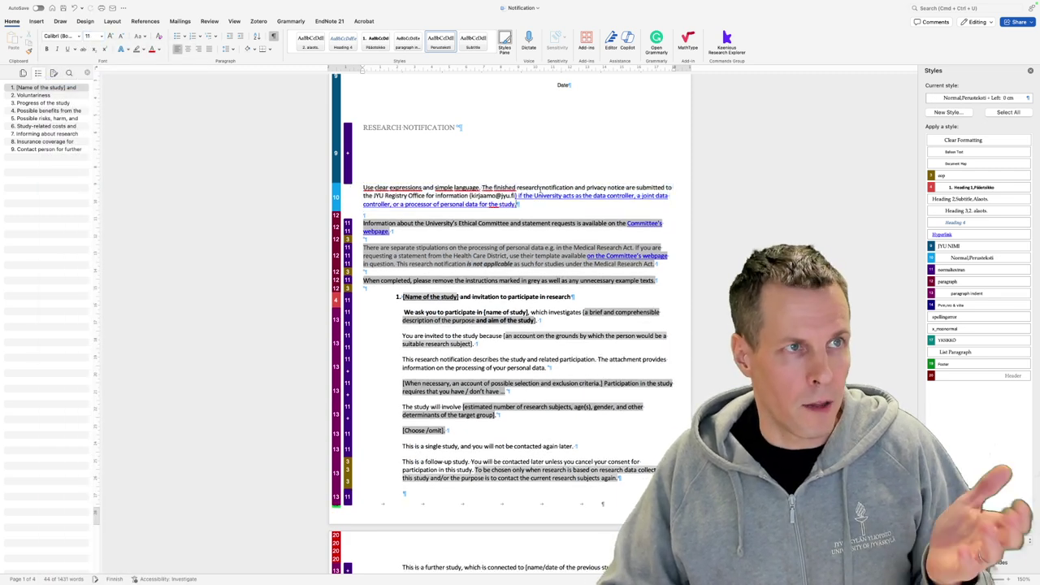
click(1026, 282)
click(982, 325)
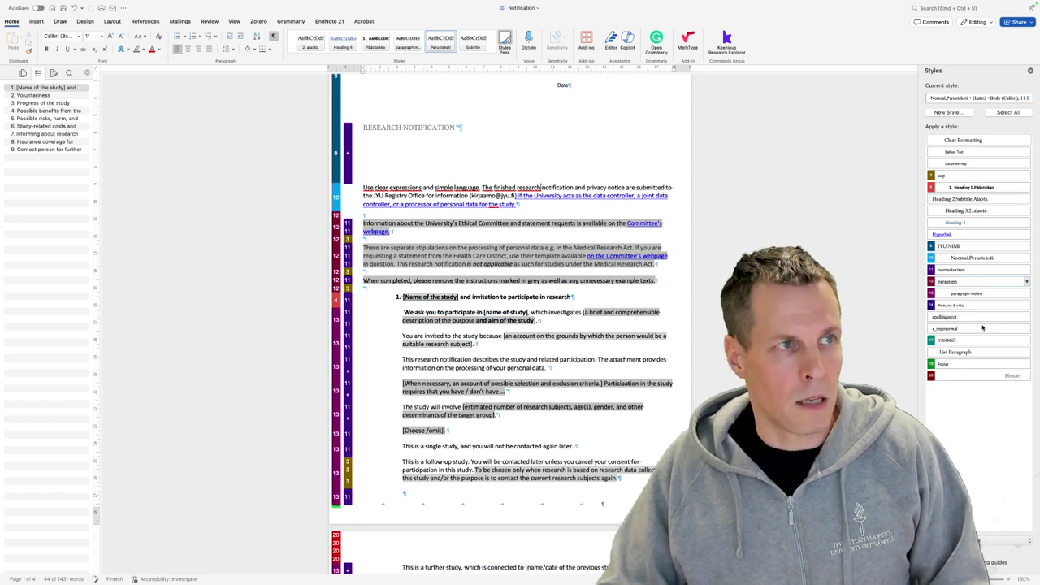
- Modify the "paragraph" style so that it adds 12 pt of spacing after each paragraph
click(1026, 282)
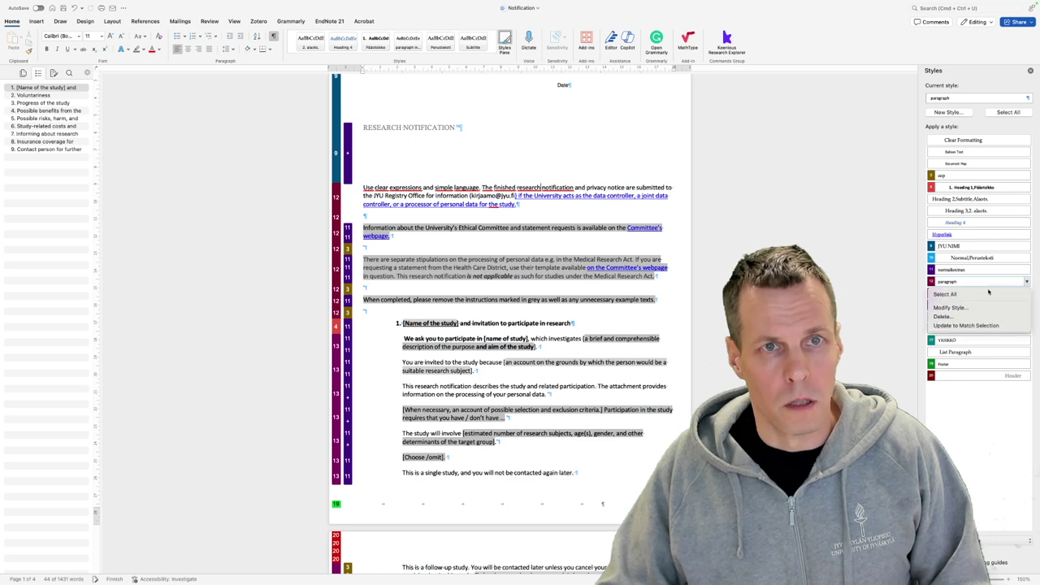
click(949, 307)
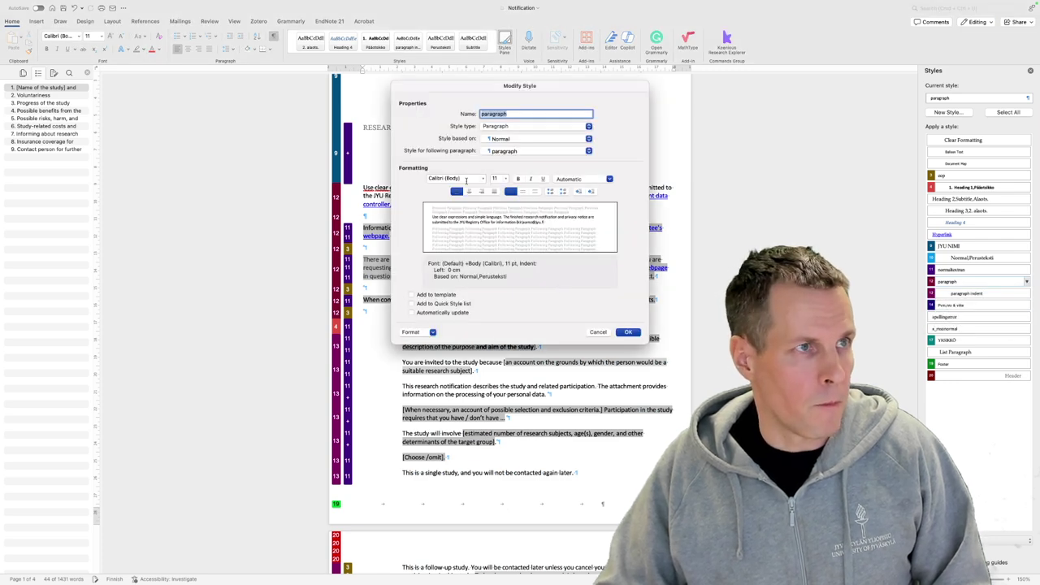
click(411, 331)
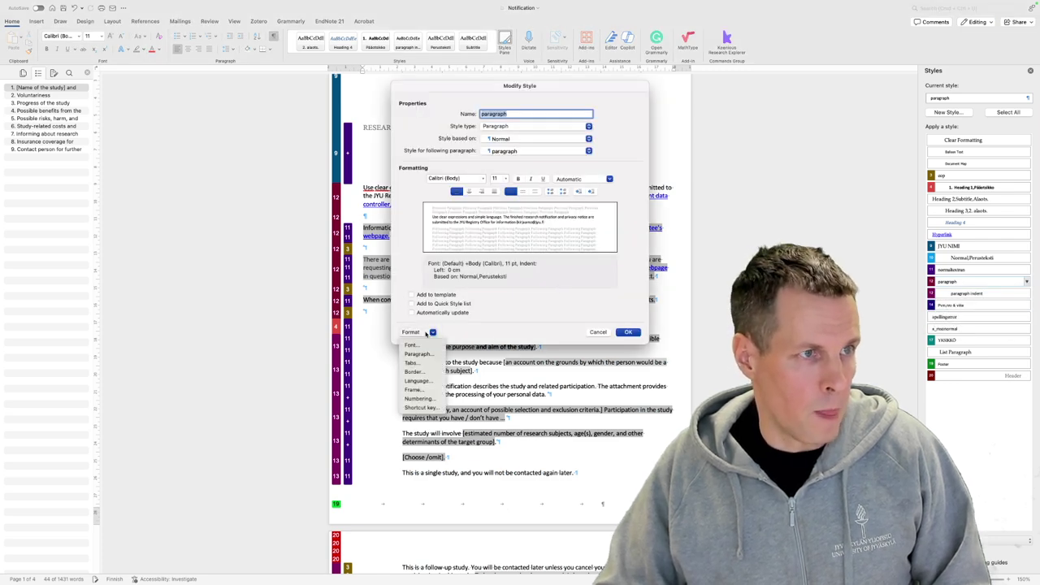
click(421, 351)
click(490, 250)
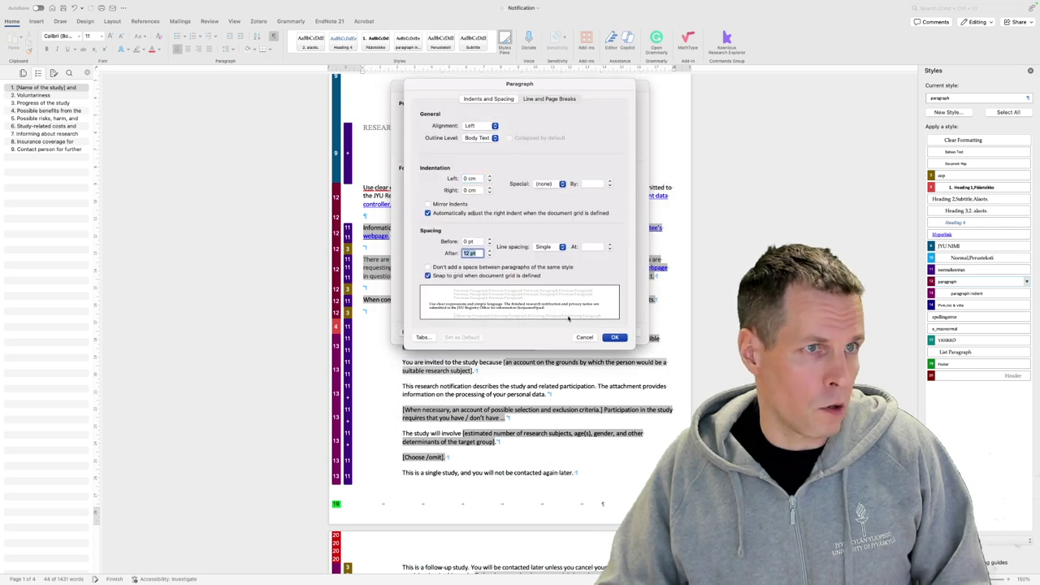
click(619, 338)
click(626, 332)
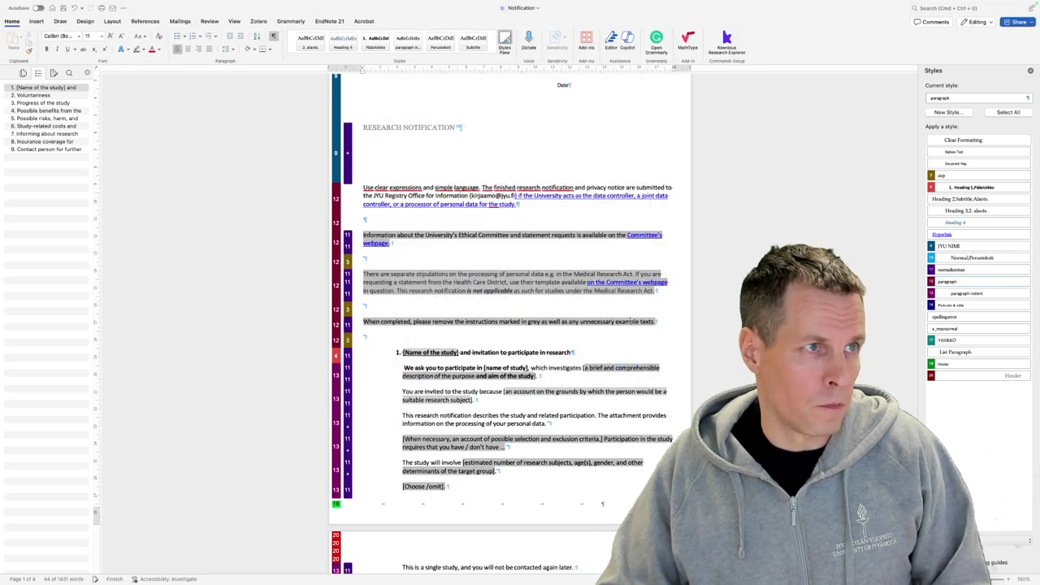
- Delete the empty paragraphs between the opening instruction paragraphs and before the "[Name of the study] and invitation" heading
click(463, 215)
key(Delete)
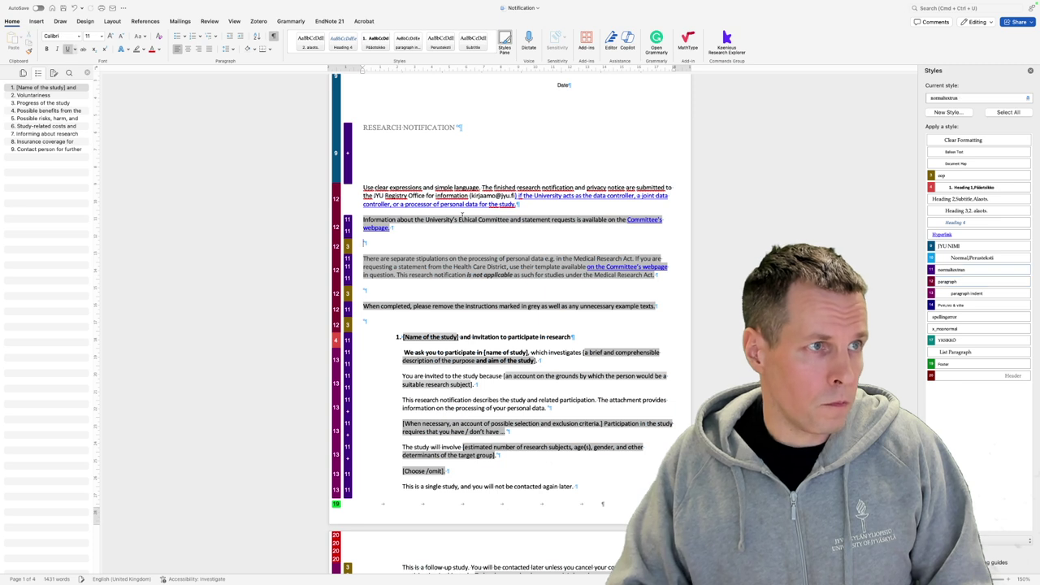
key(Delete)
key(Down)
key(Down)
key(Down)
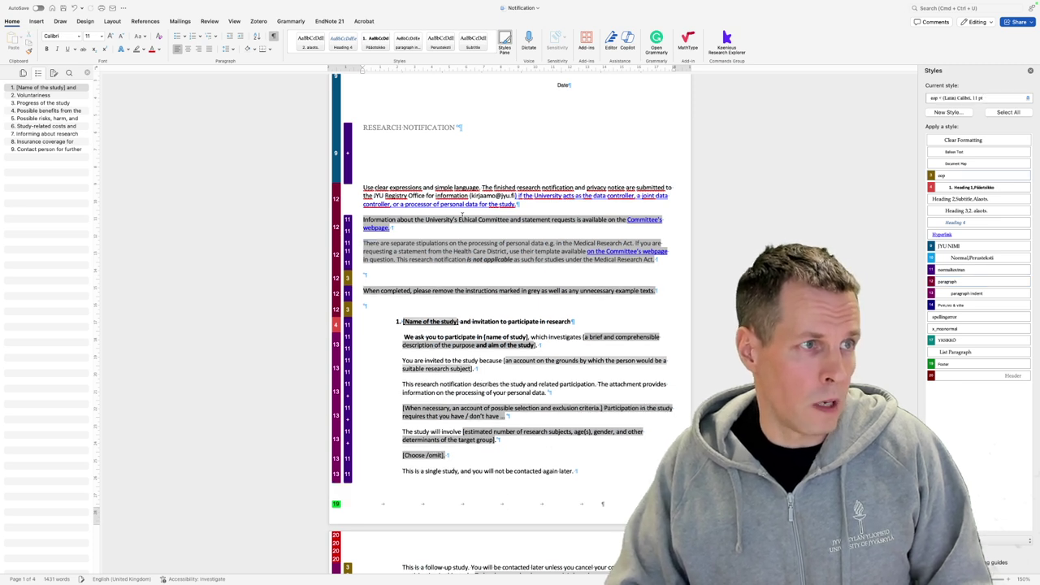
key(Delete)
key(Down)
key(Delete)
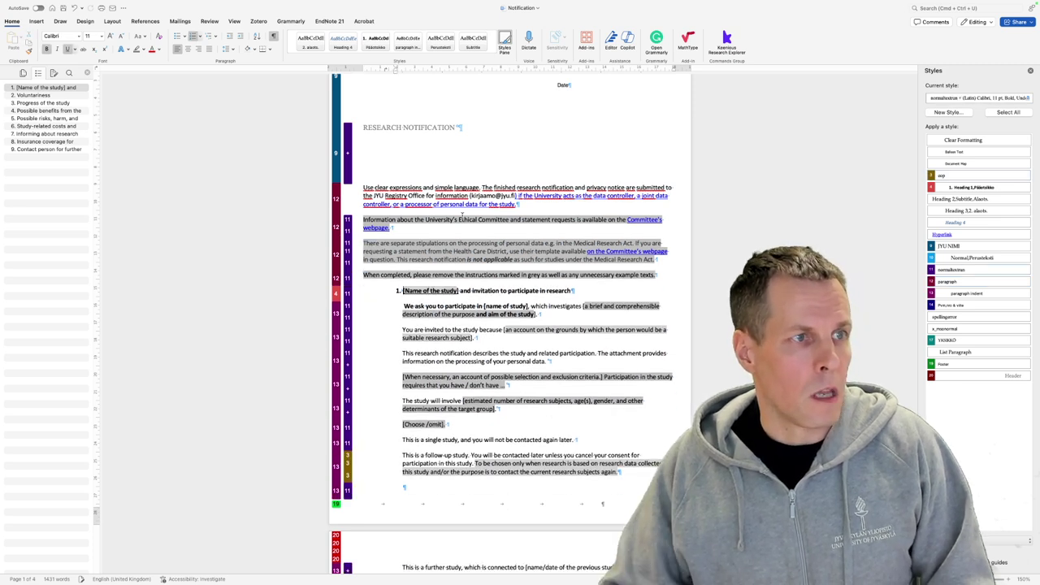
- Clear the formatting of all text from "Use clear expressions" through the "This is a further study" paragraph
scroll(463, 214, down, 1)
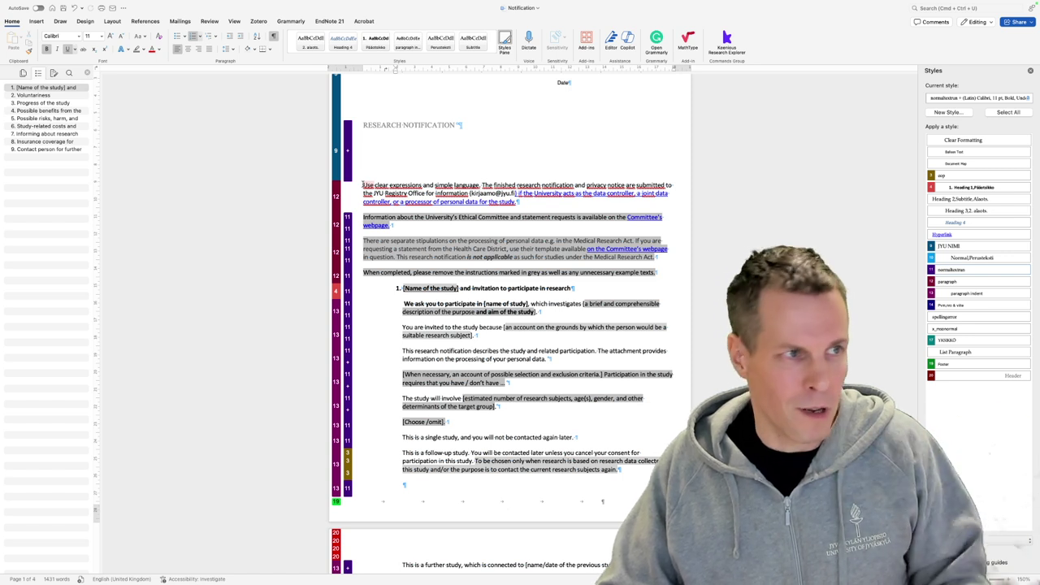
drag(362, 184, 584, 435)
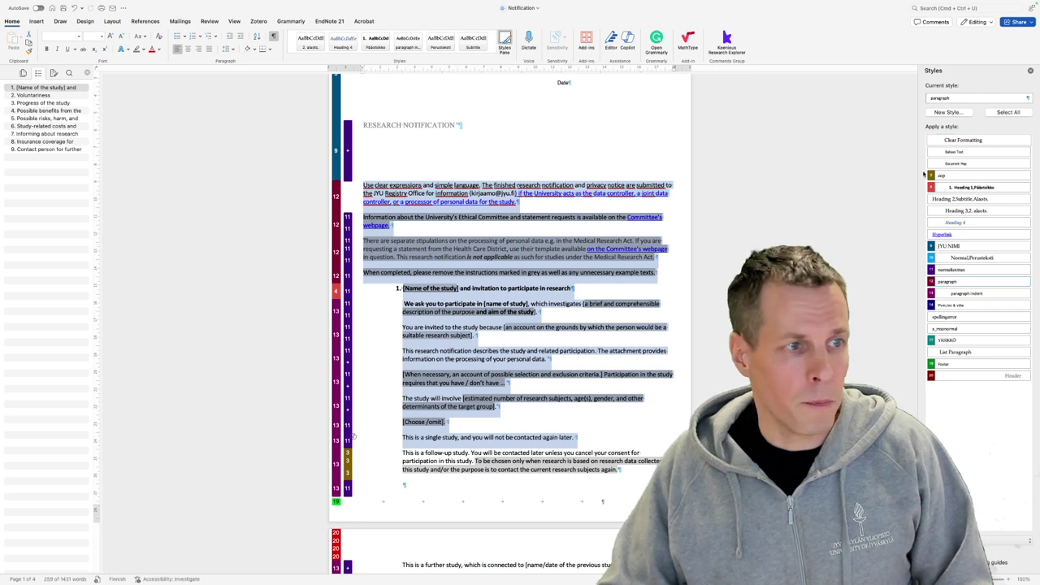
click(364, 186)
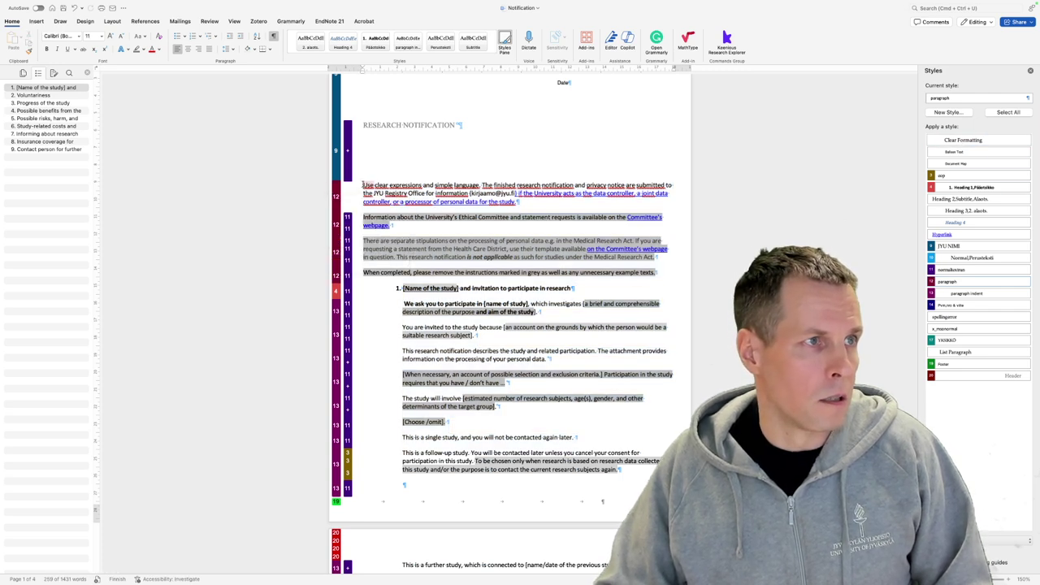
scroll(458, 249, down, 2)
scroll(459, 251, down, 4)
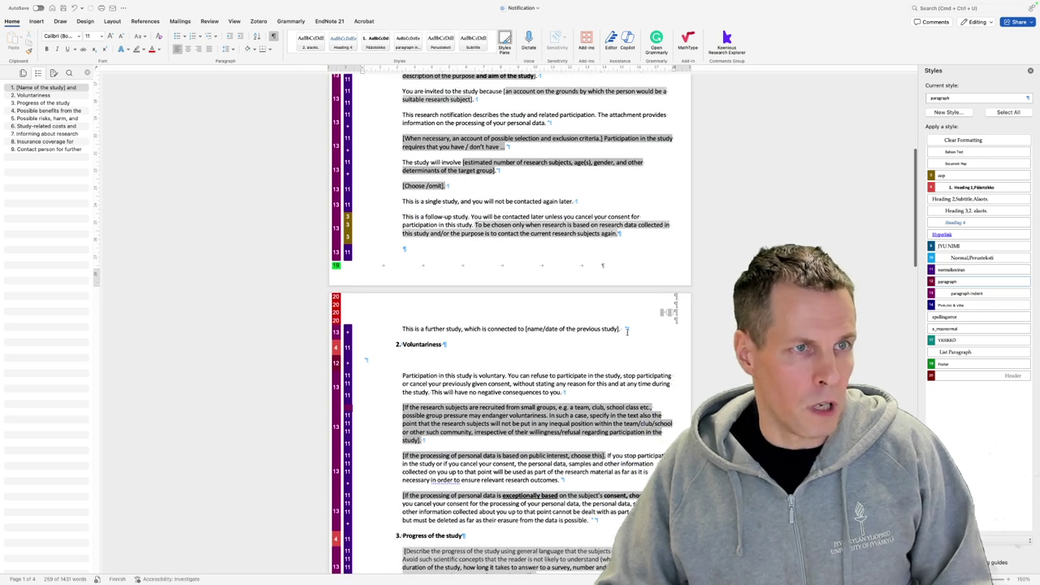
shift+click(626, 331)
click(963, 140)
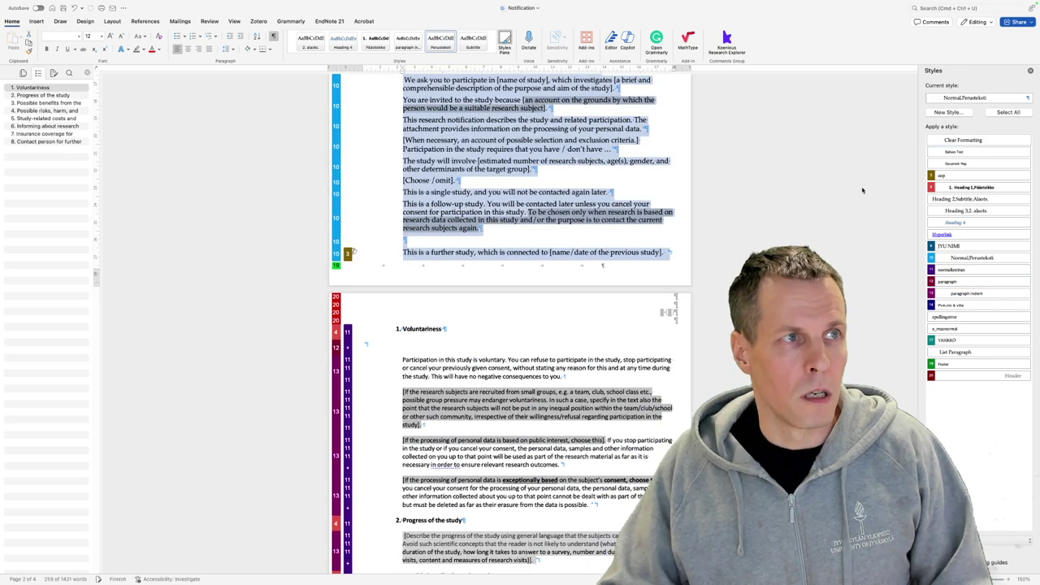
- Apply the "paragraph" style to the four opening instruction paragraphs, from "Use clear expressions" through "When completed"
scroll(696, 220, up, 7)
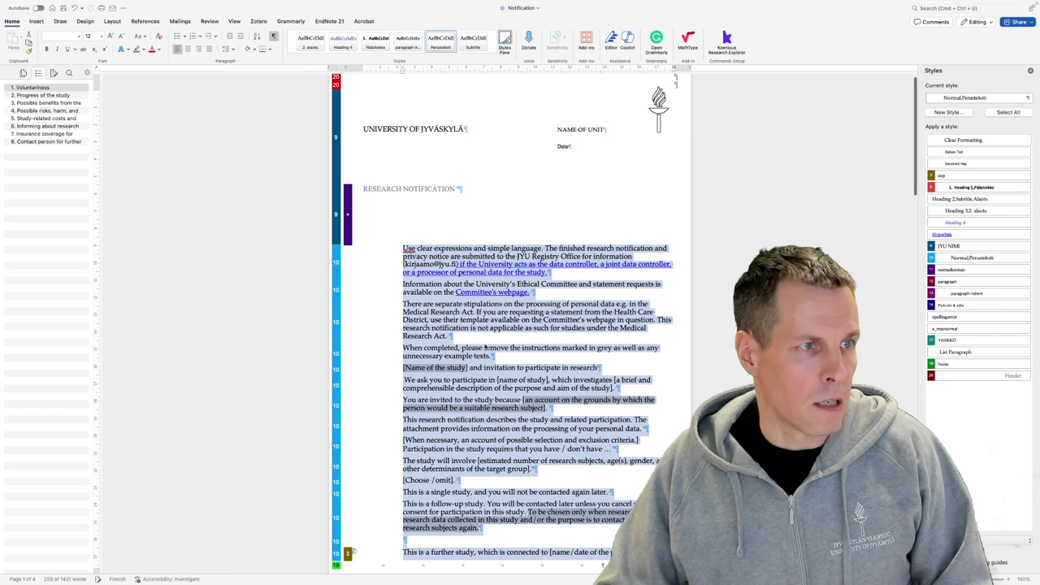
click(505, 358)
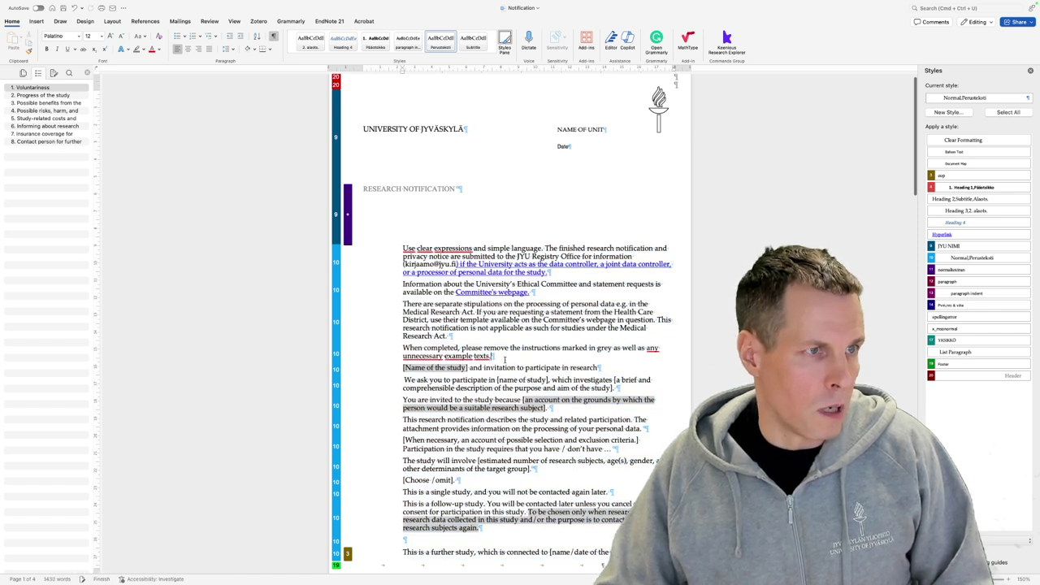
drag(505, 358, 402, 248)
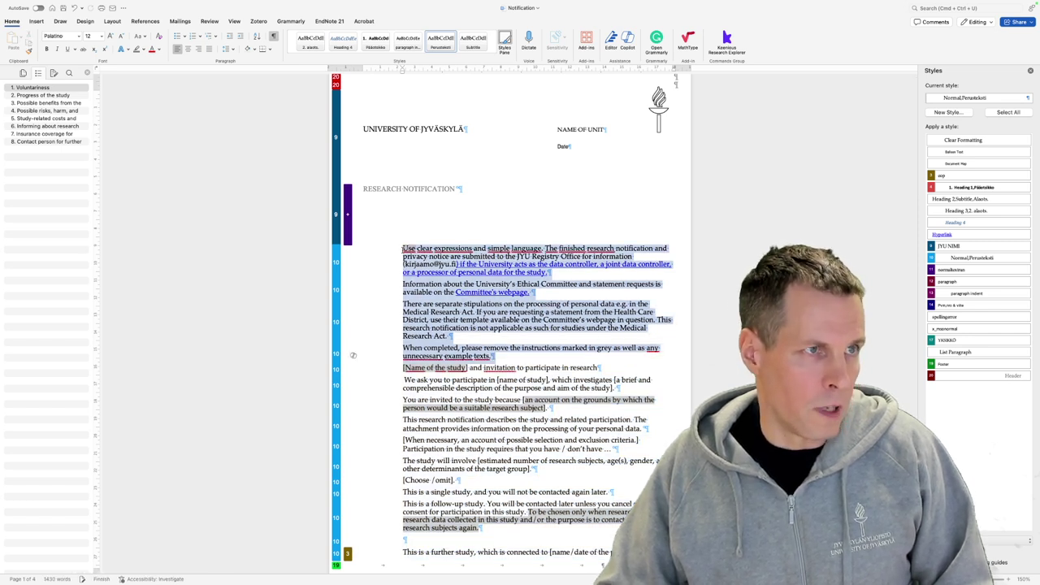
click(966, 282)
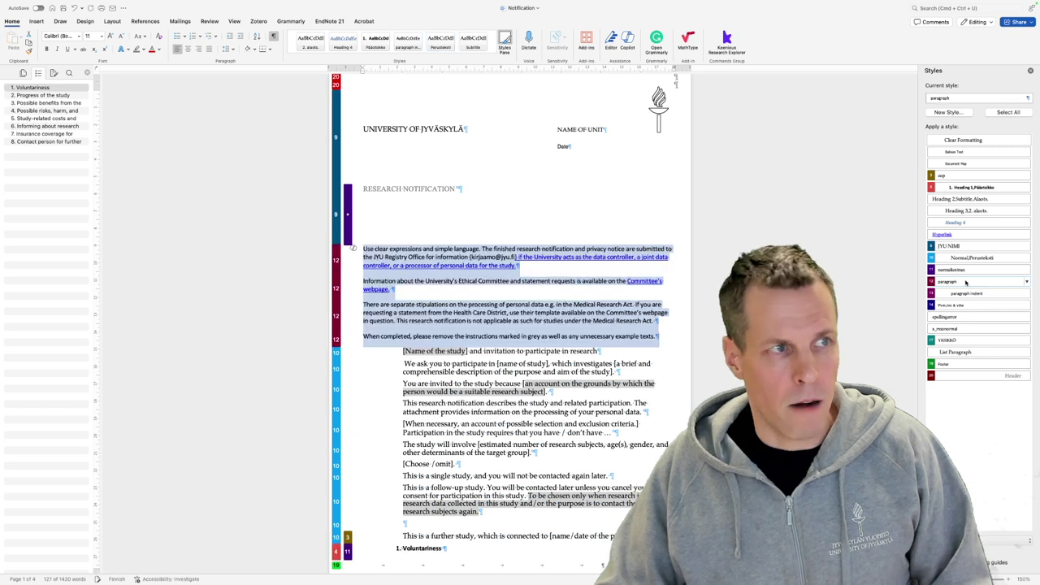
- Apply Heading 1 to the "[Name of the study] and invitation" line and "paragraph indent" to the body text below it, up to "2. Voluntariness"
click(515, 352)
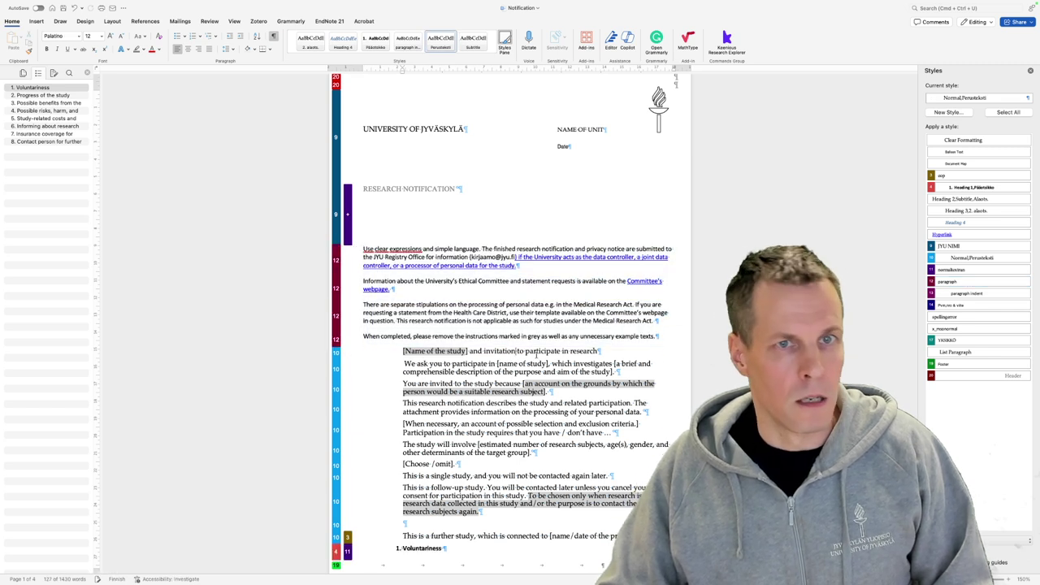
click(981, 187)
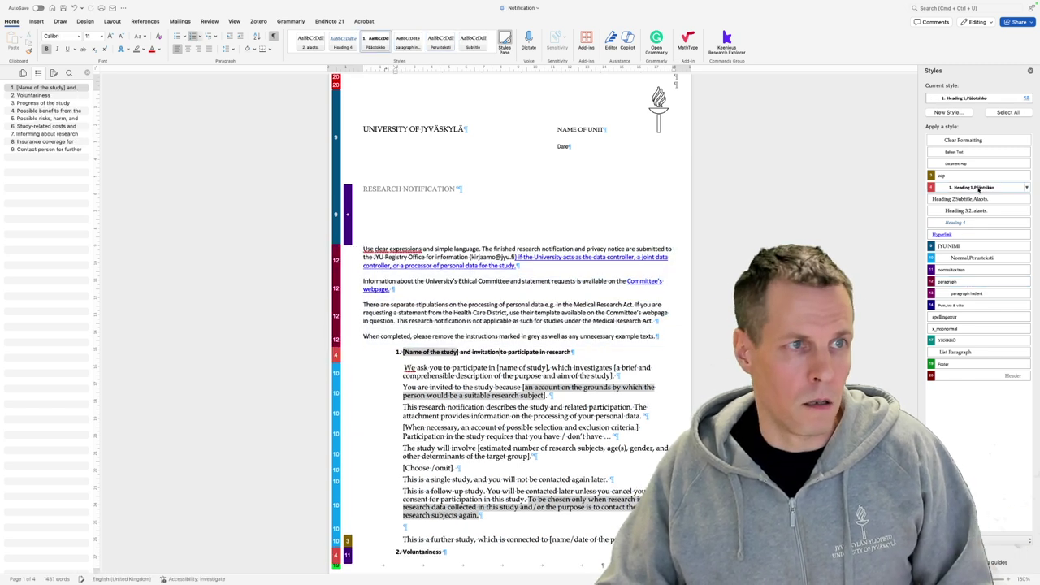
click(398, 367)
scroll(514, 518, down, 2)
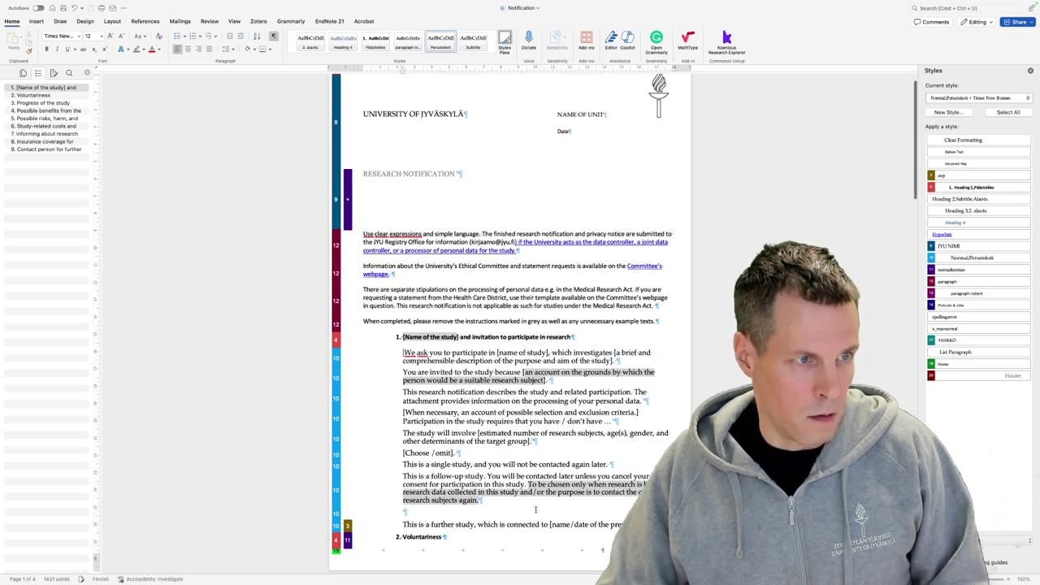
shift+click(354, 524)
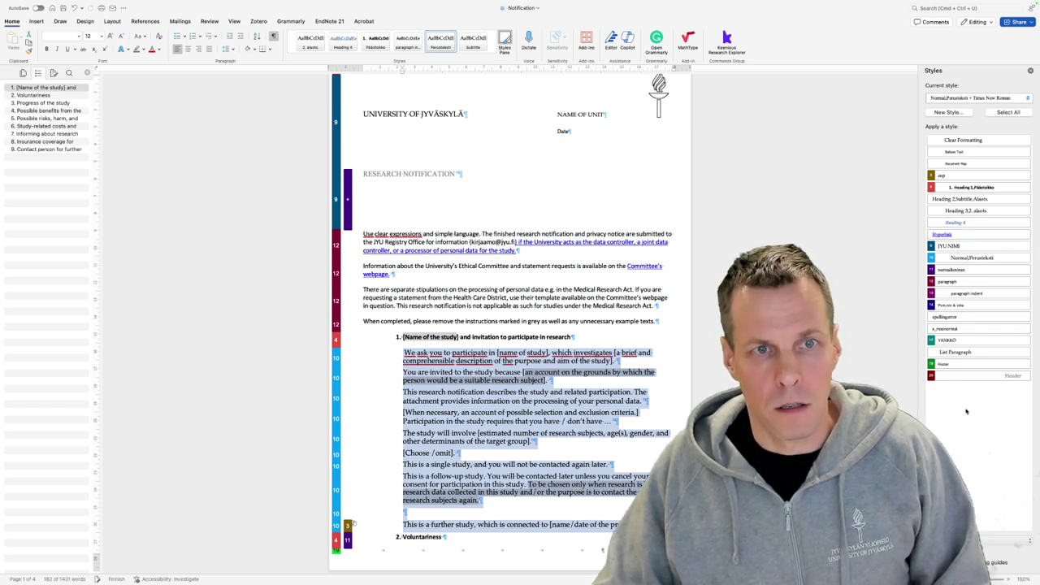
click(966, 293)
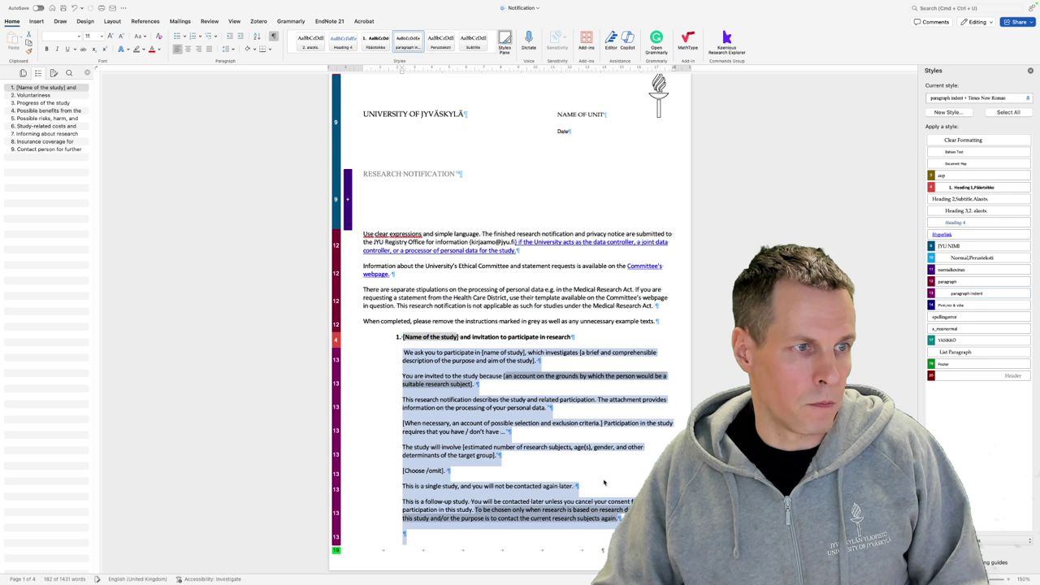
- Delete the empty paragraph before "This is a further study, which is connected to"
scroll(542, 468, down, 2)
click(542, 468)
key(Delete)
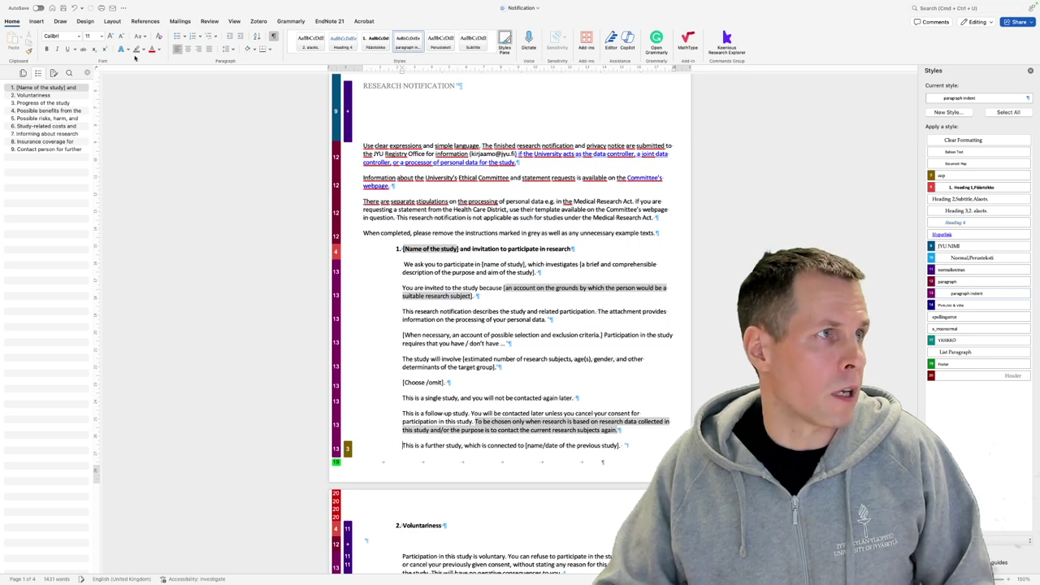
- Examine the document structure in Outline view with only the first line of each paragraph shown, and return to the page layout
click(234, 21)
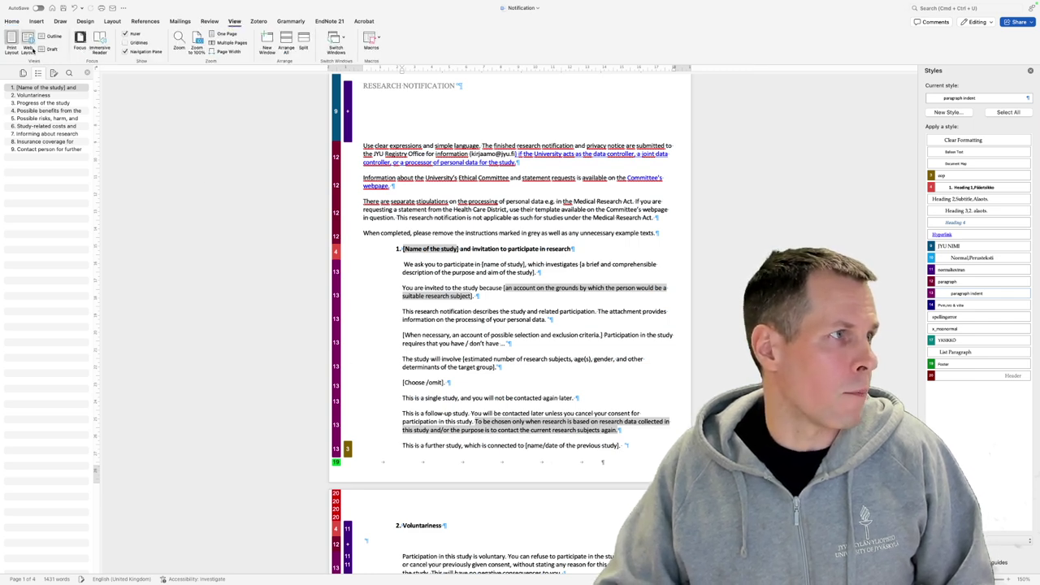
click(49, 36)
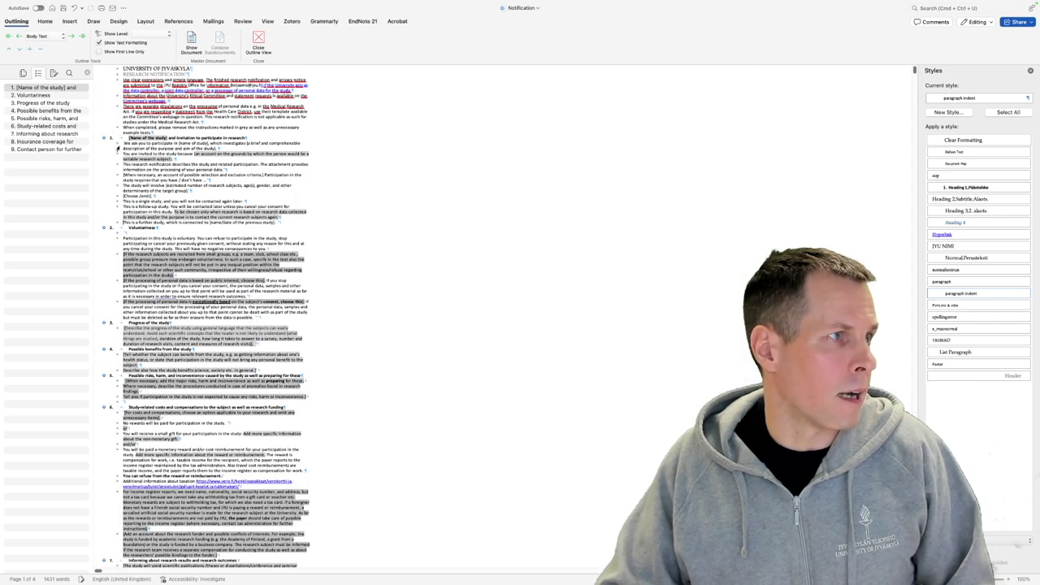
click(103, 139)
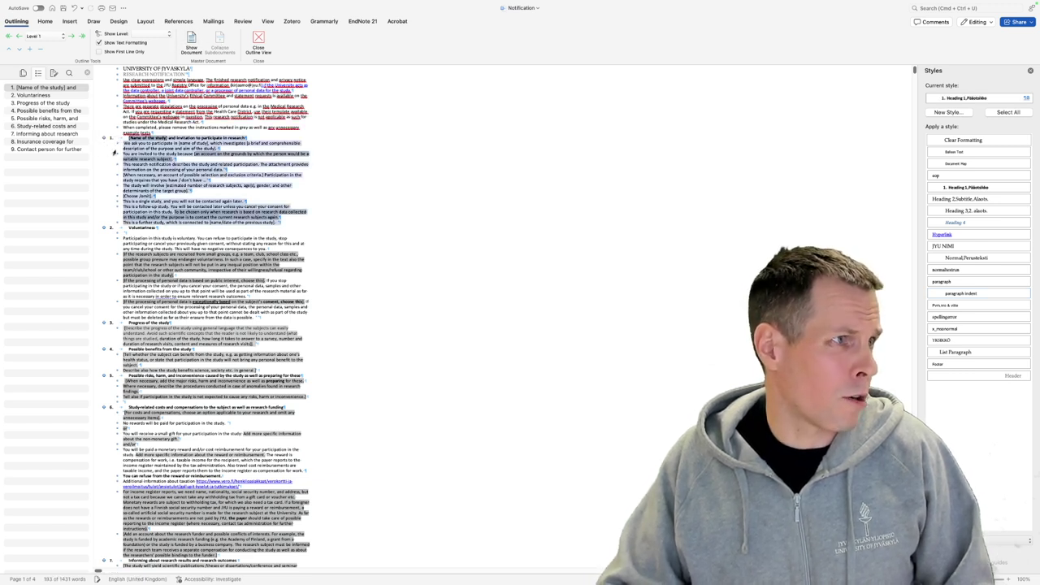
click(114, 153)
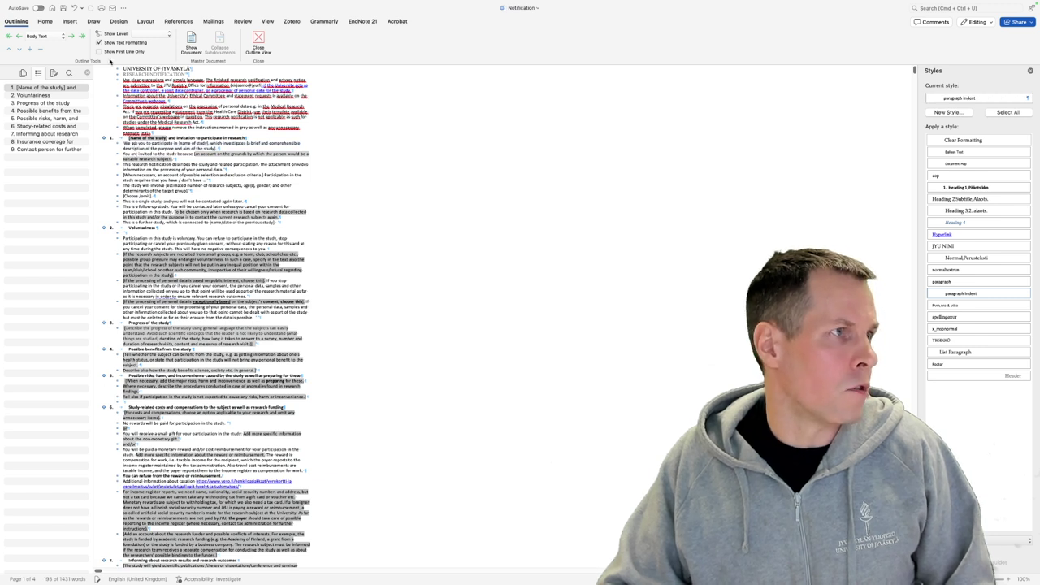
click(106, 52)
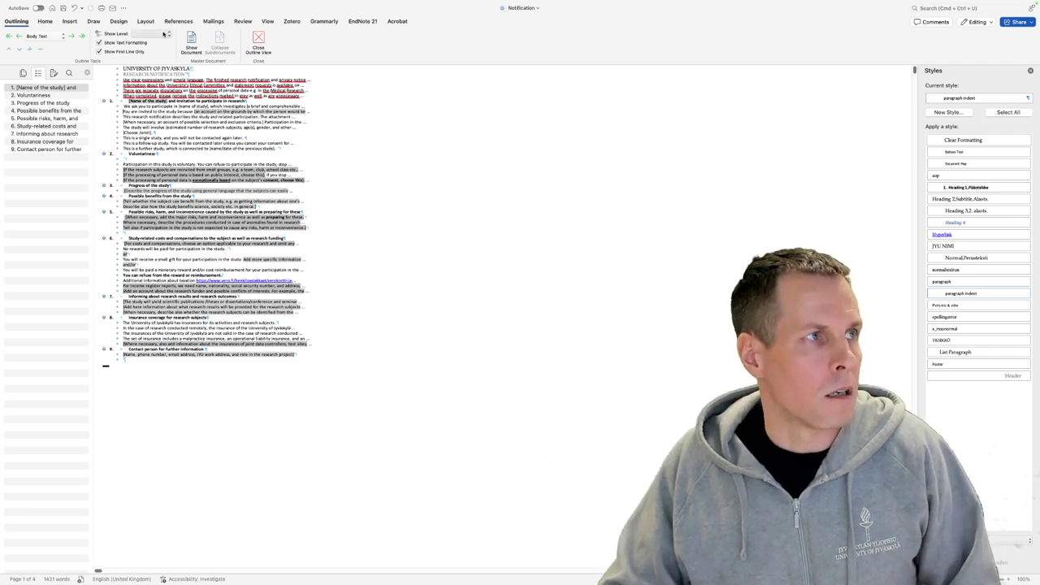
click(258, 41)
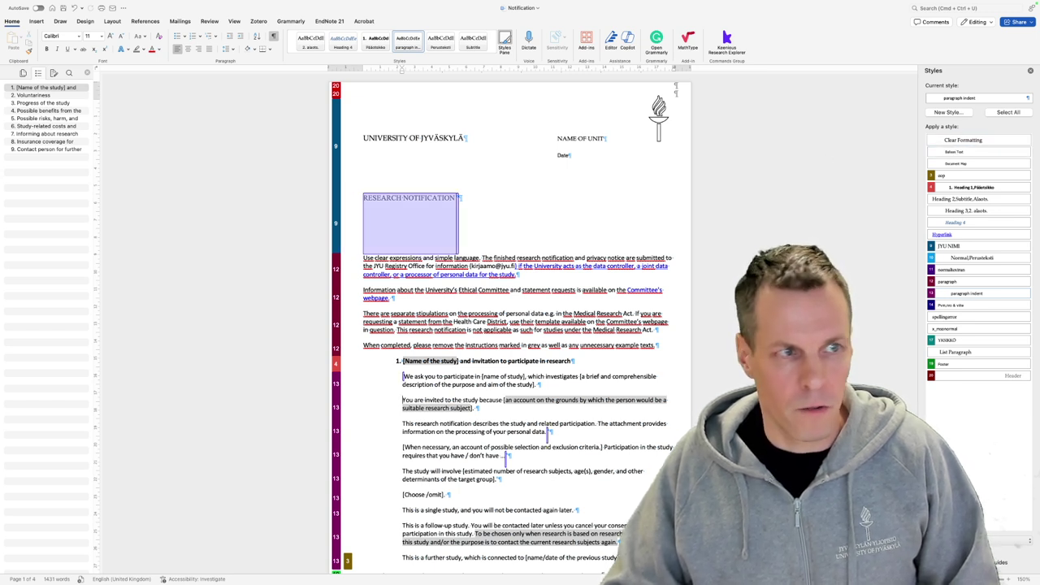
- Select the "If the research subjects are recruited from small groups" paragraph in the Voluntariness section
scroll(538, 344, down, 2)
scroll(538, 345, down, 5)
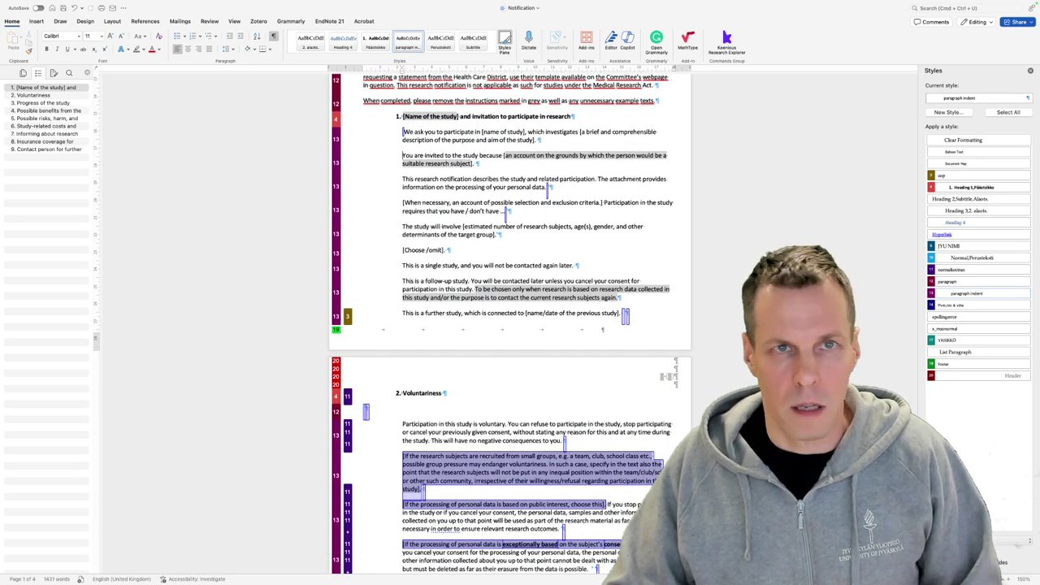
scroll(643, 415, down, 5)
click(402, 279)
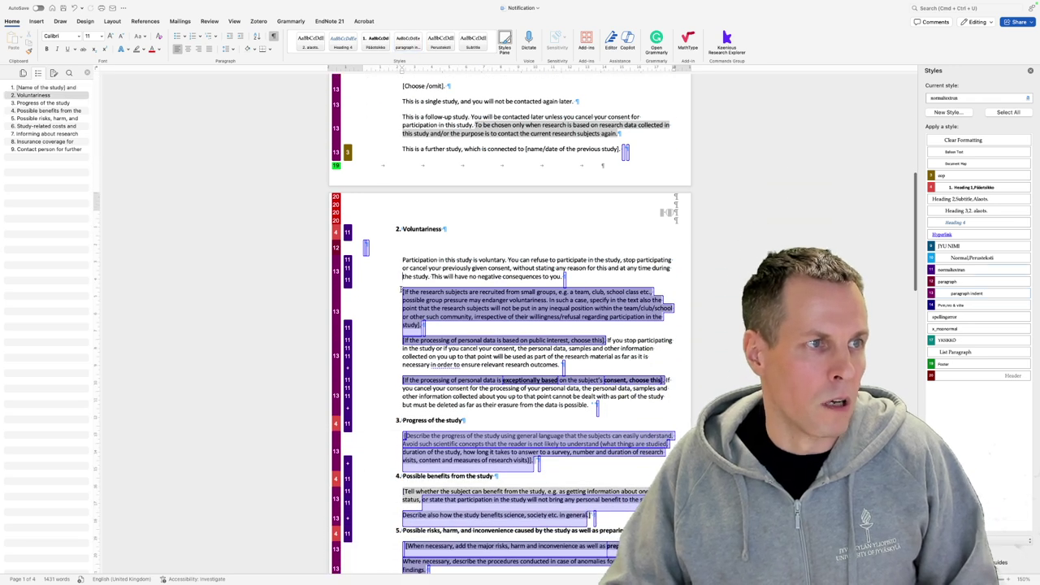
drag(401, 291, 678, 319)
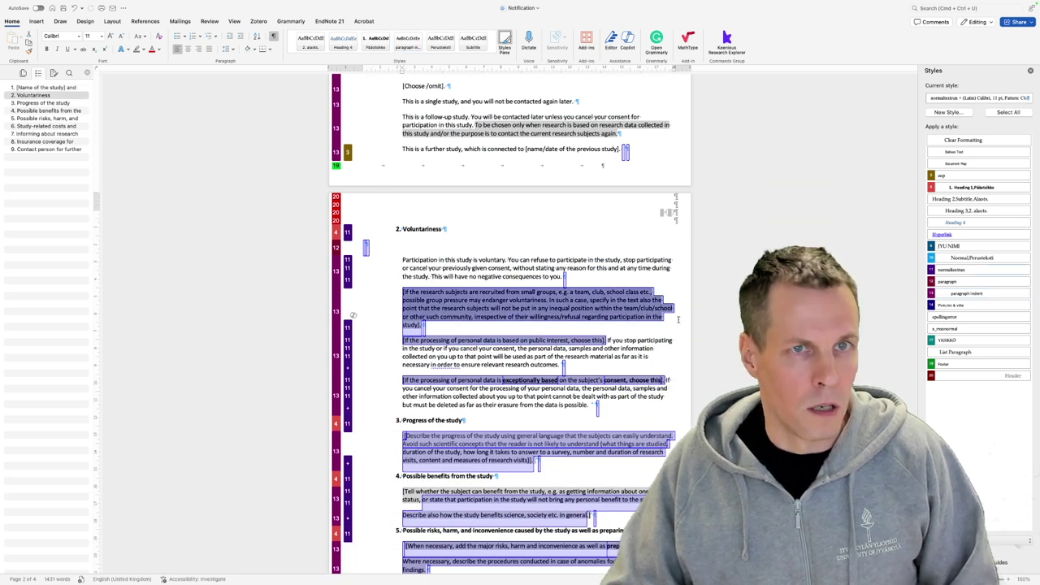